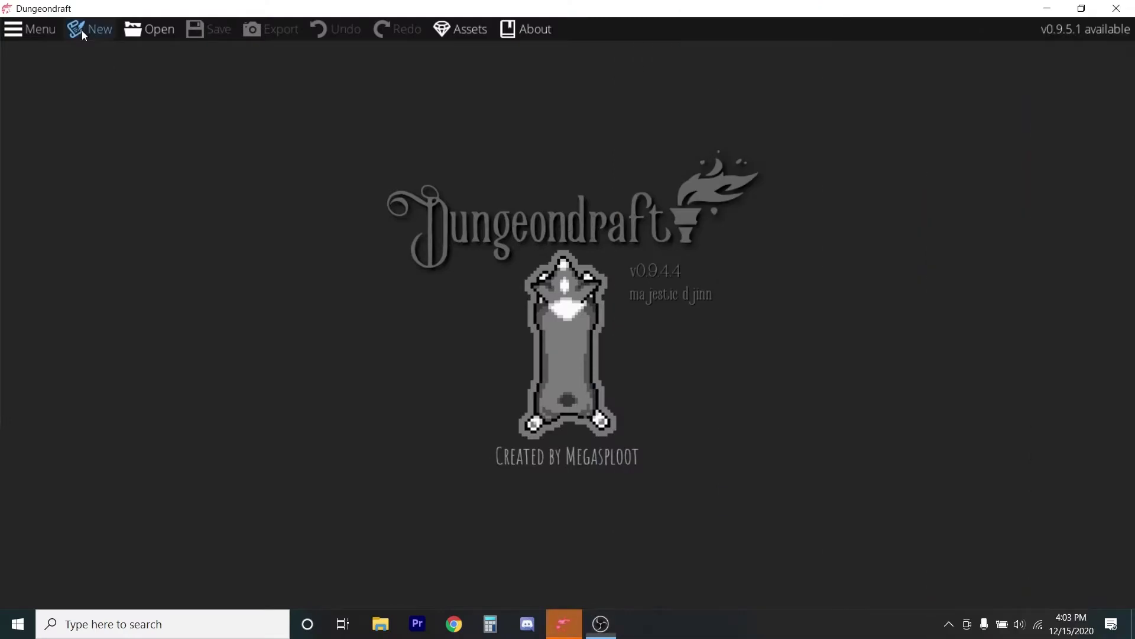
# Start a new map, keeping the 55" TV template at 48 by 27 tiles
pyautogui.click(82, 30)
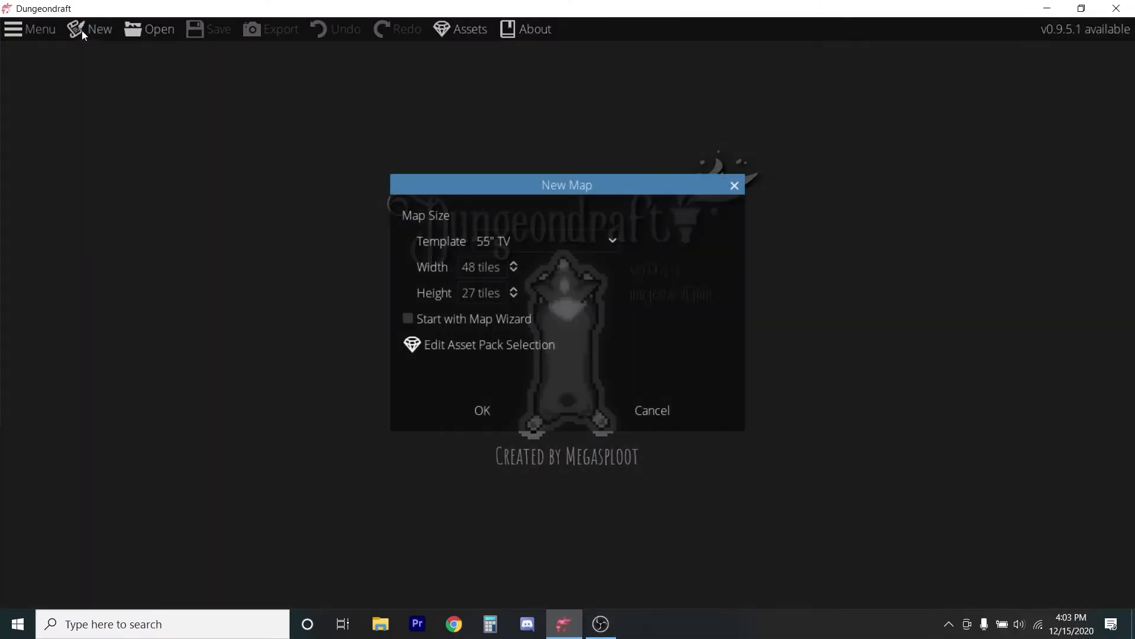
pyautogui.click(483, 411)
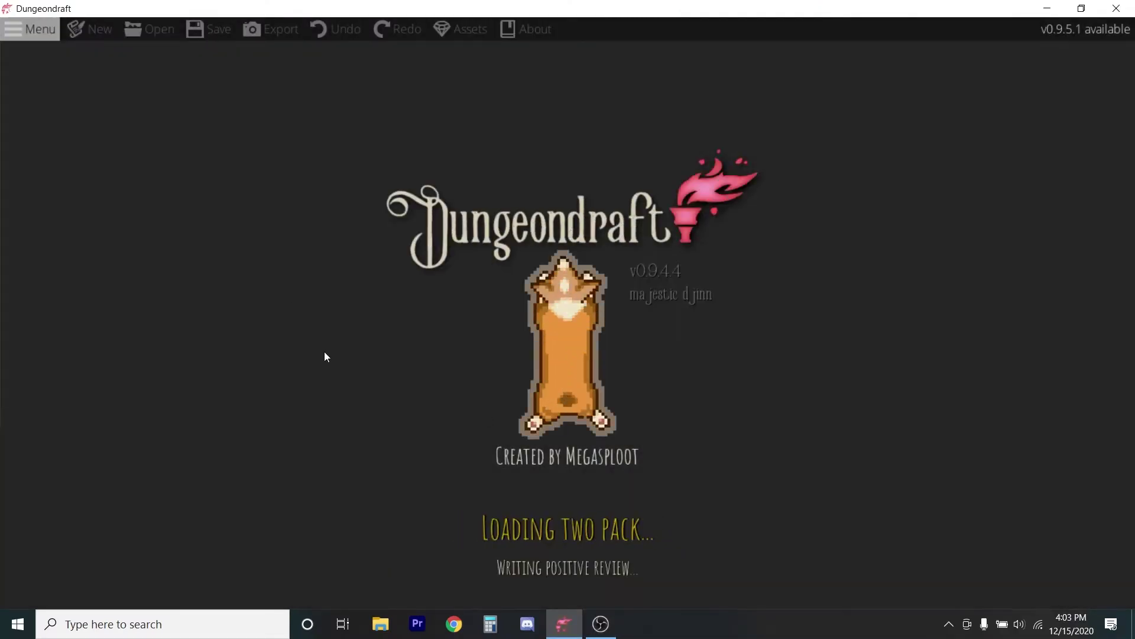
pyautogui.scroll(-5, 351, 193)
pyautogui.scroll(1, 343, 183)
pyautogui.scroll(1, 349, 188)
pyautogui.scroll(-1, 349, 188)
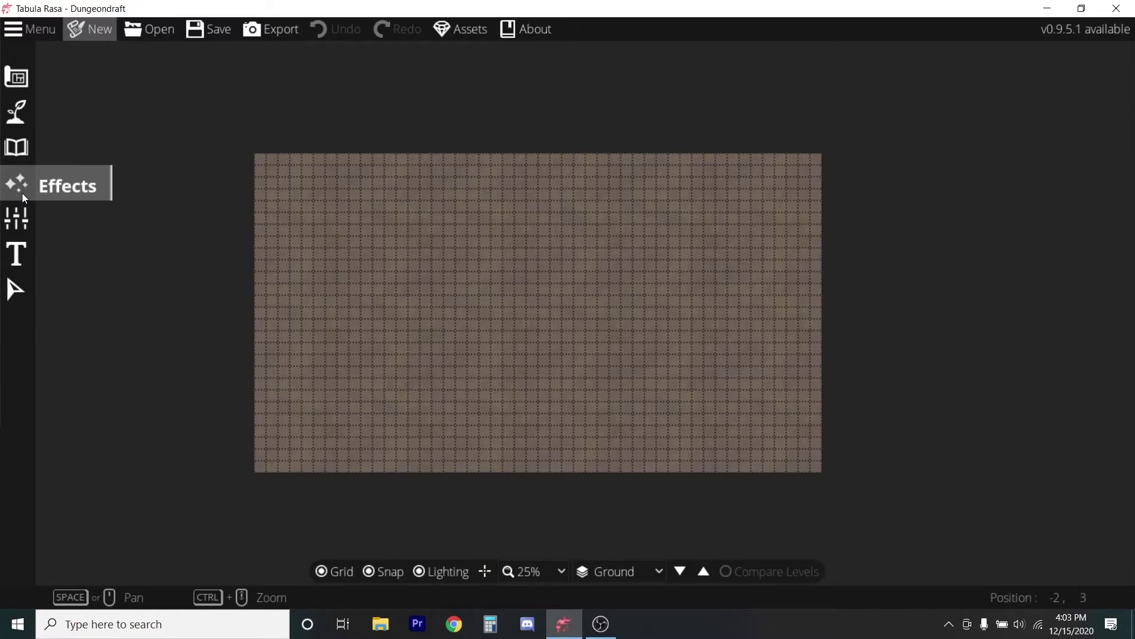
# Load the 'malapart top' floor plan as the level's trace image
pyautogui.click(18, 217)
pyautogui.click(80, 177)
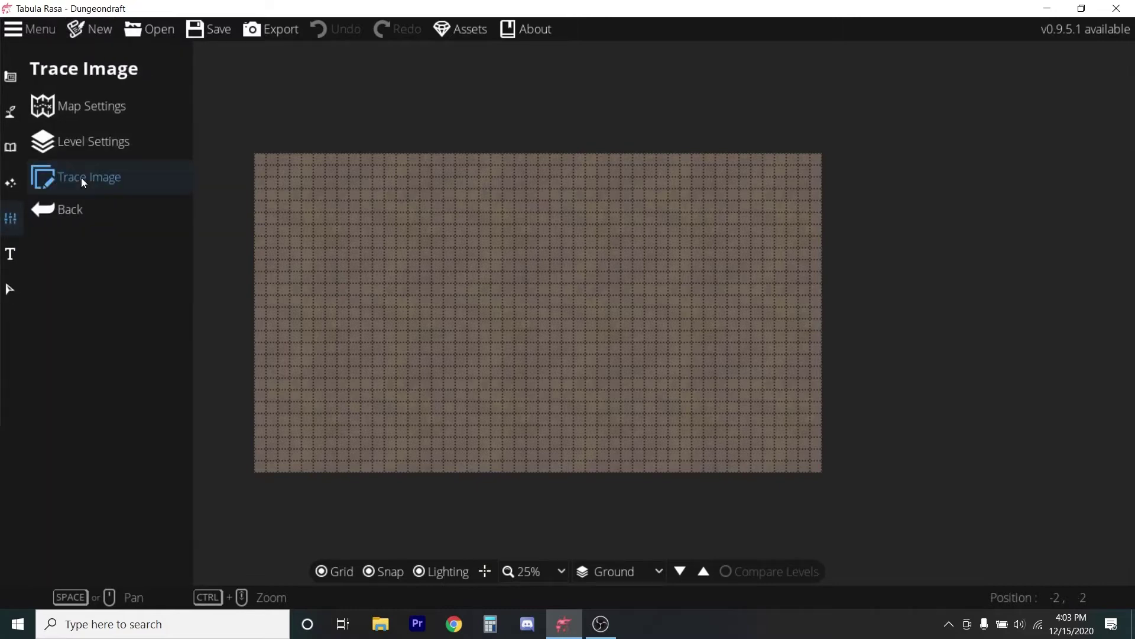
pyautogui.click(227, 121)
pyautogui.scroll(-7, 392, 211)
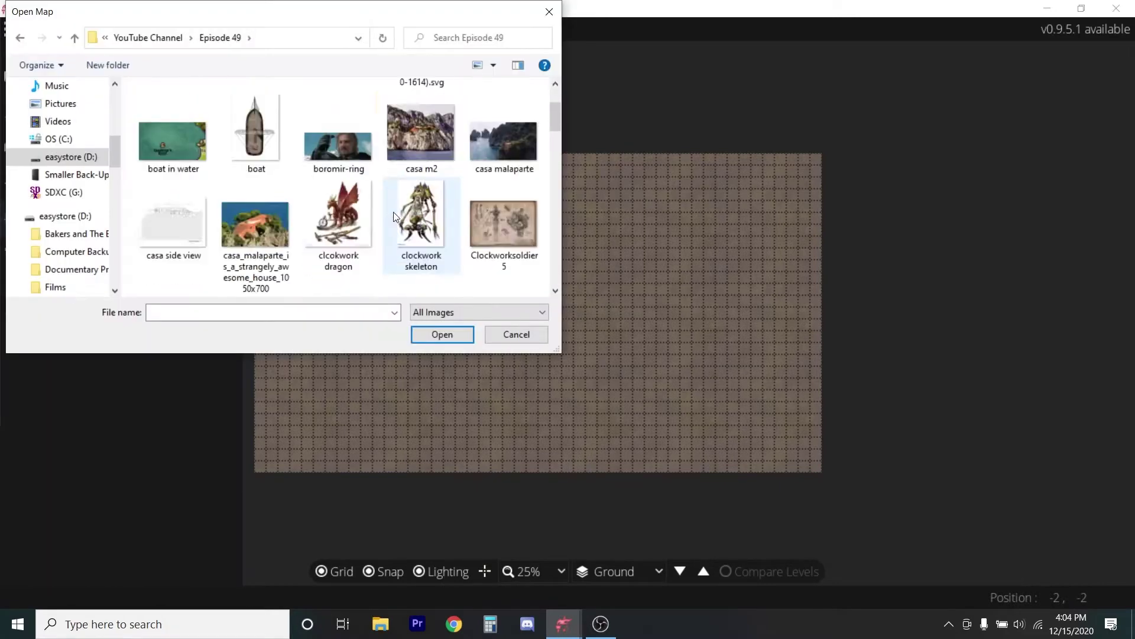
pyautogui.click(417, 231)
pyautogui.click(443, 335)
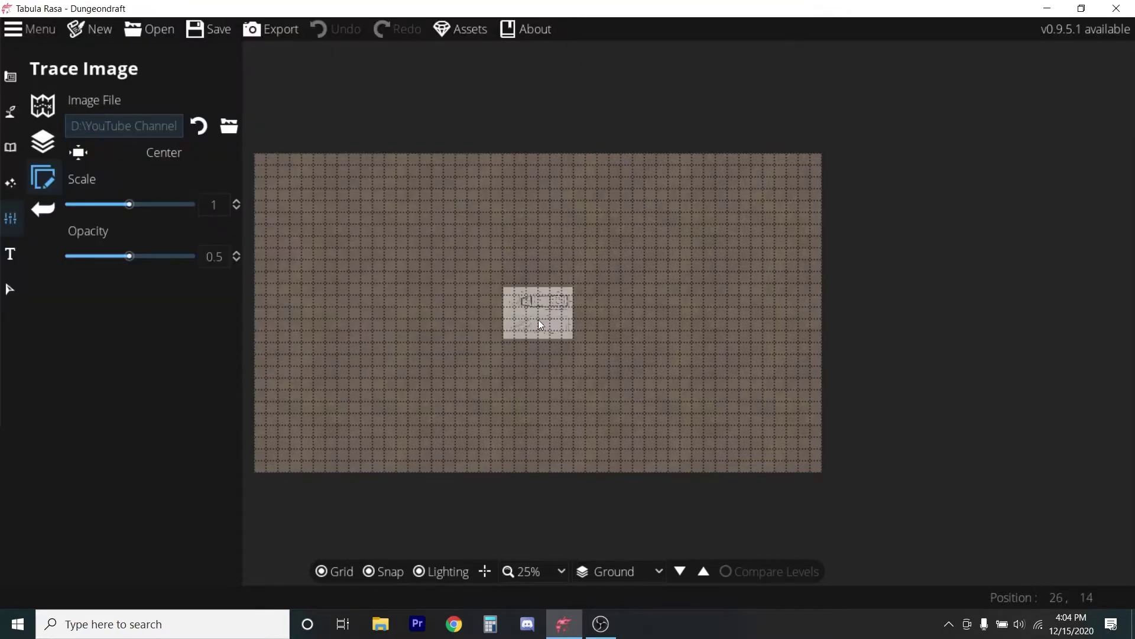
pyautogui.scroll(3, 541, 313)
pyautogui.scroll(-3, 541, 312)
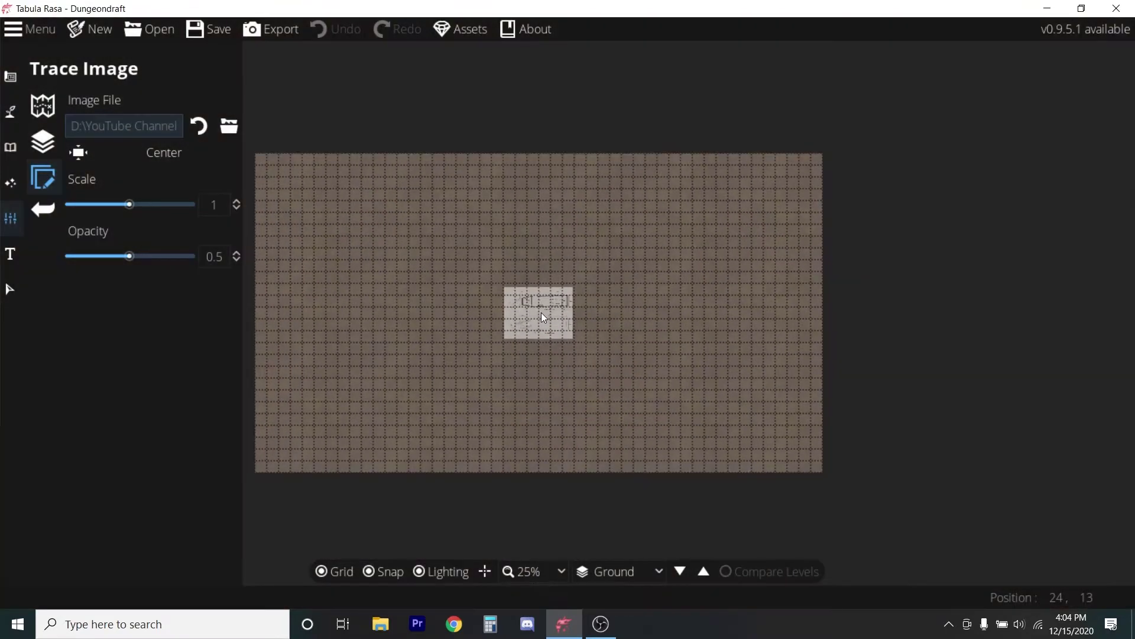
pyautogui.scroll(2, 541, 313)
# Scale the trace image to 8.6, align it with the grid, and turn grid snapping off
pyautogui.moveTo(136, 206); pyautogui.dragTo(181, 211)
pyautogui.moveTo(493, 236); pyautogui.dragTo(463, 336)
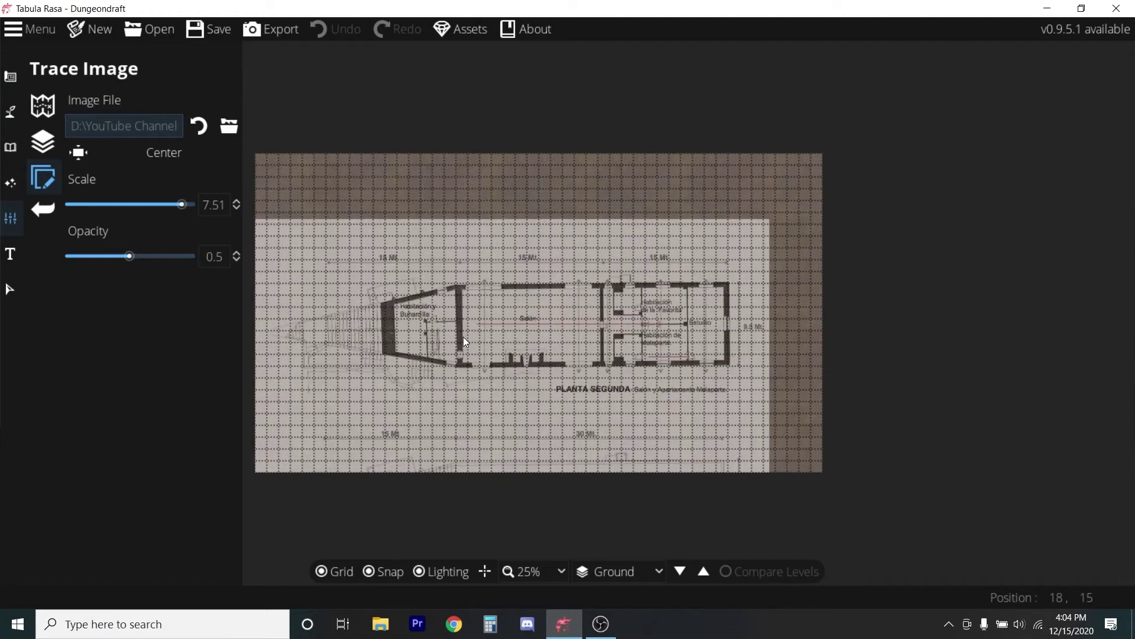
pyautogui.scroll(2, 471, 336)
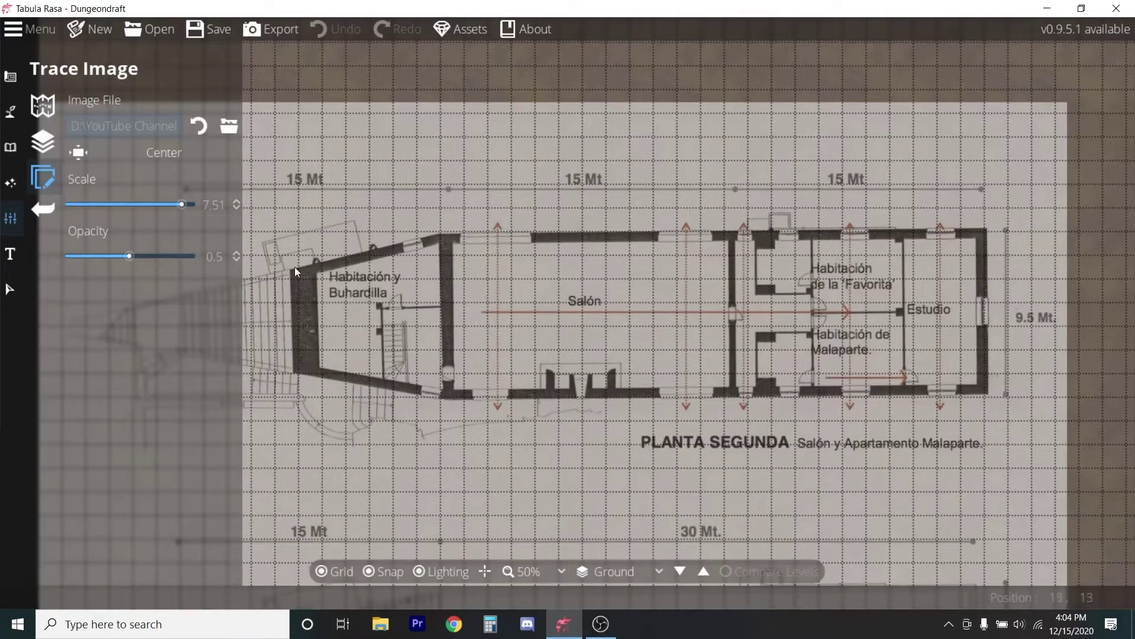
pyautogui.scroll(-1, 465, 260)
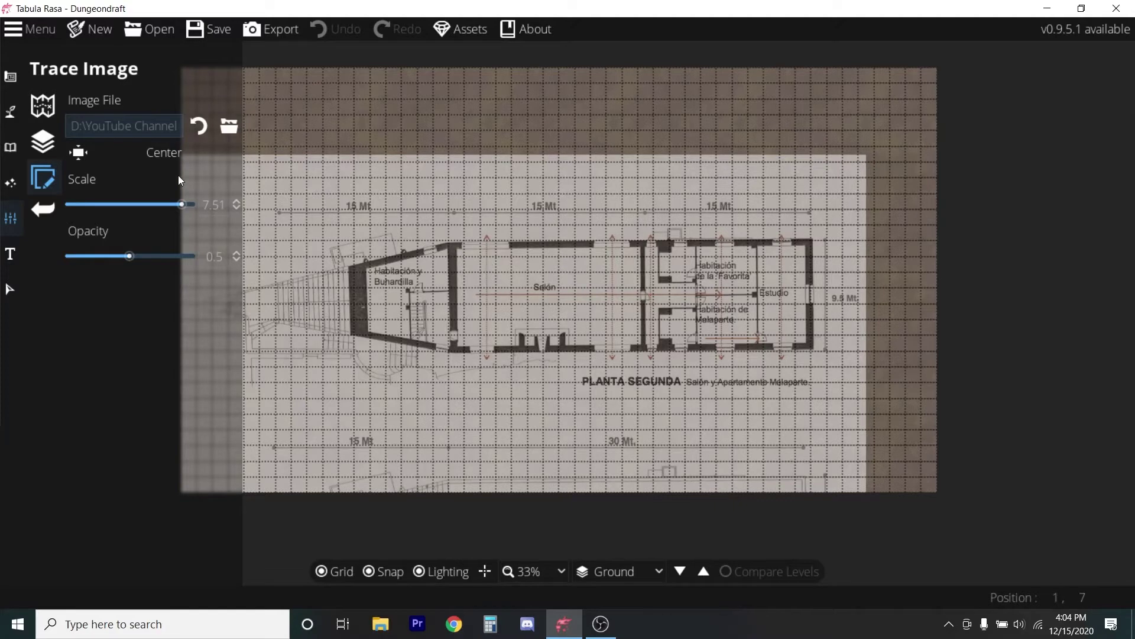
pyautogui.moveTo(183, 207); pyautogui.dragTo(184, 207)
pyautogui.press('Tab')
pyautogui.hotkey('ctrl', 'a')
pyautogui.write('8.6')
pyautogui.press('Return')
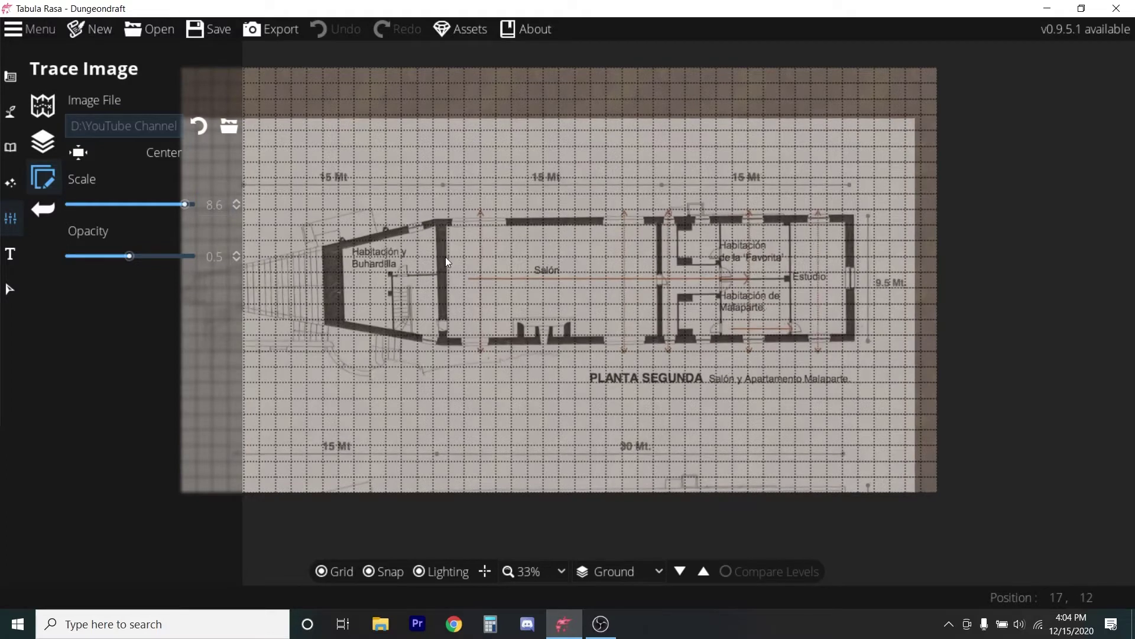
pyautogui.moveTo(439, 260); pyautogui.dragTo(388, 263)
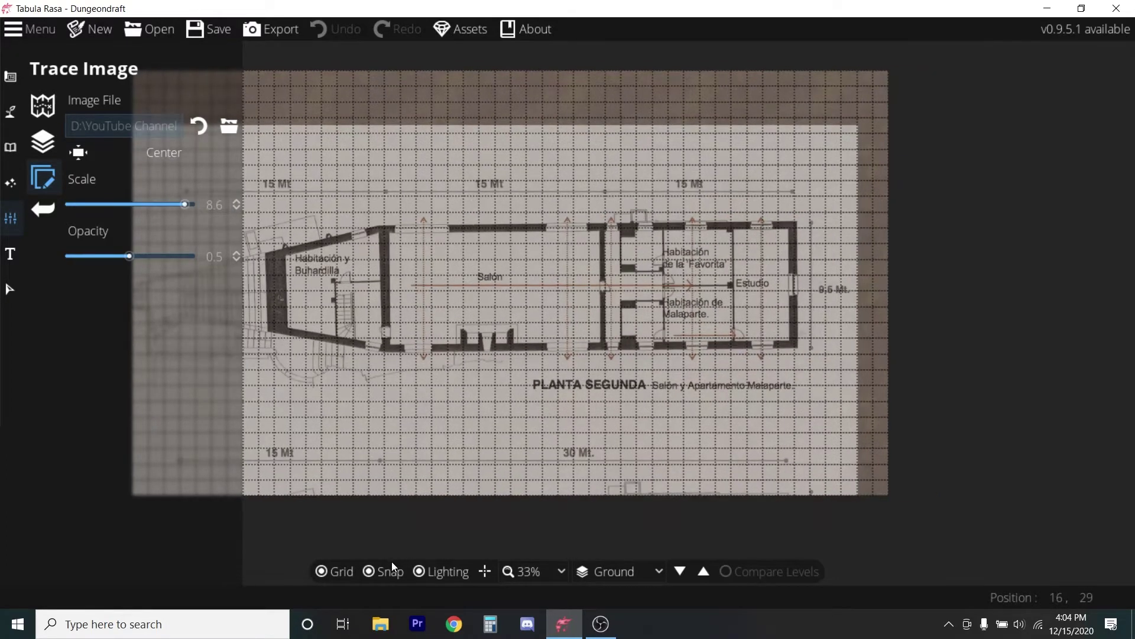
pyautogui.click(368, 573)
pyautogui.click(10, 76)
# Trace the plan's six outer corners as a building with stone floor and stone walls
pyautogui.click(43, 105)
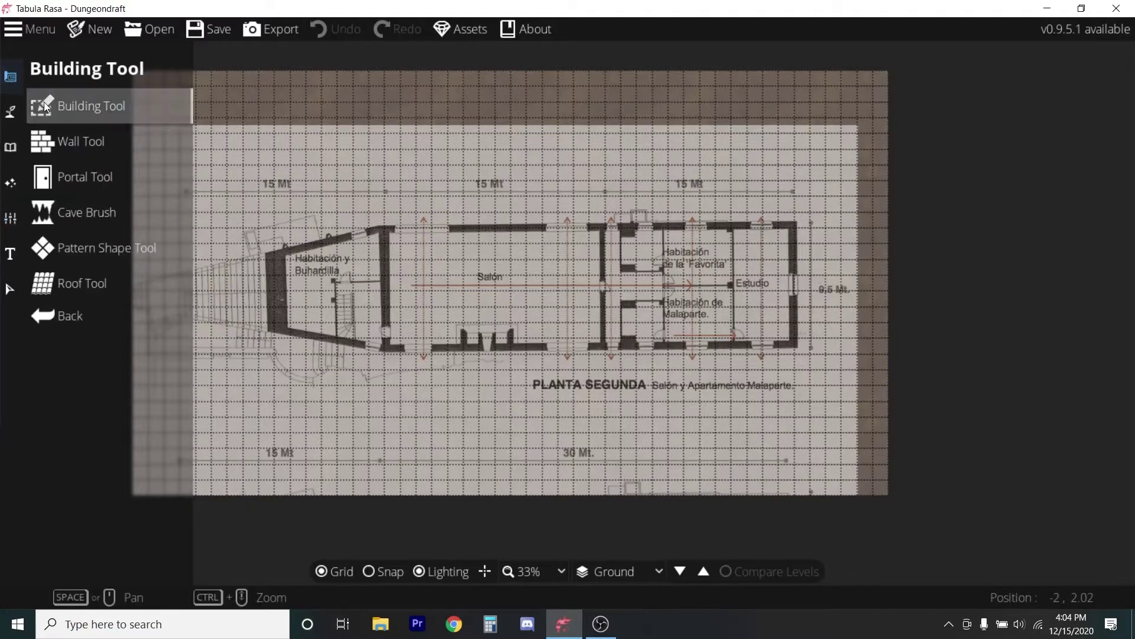
pyautogui.click(43, 104)
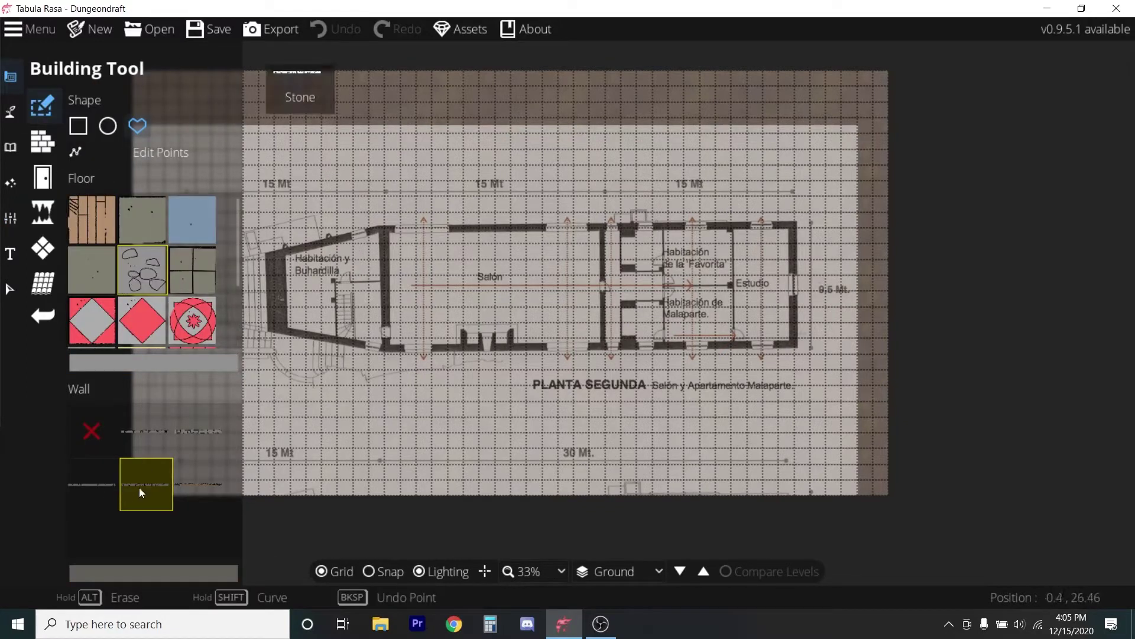
pyautogui.click(795, 225)
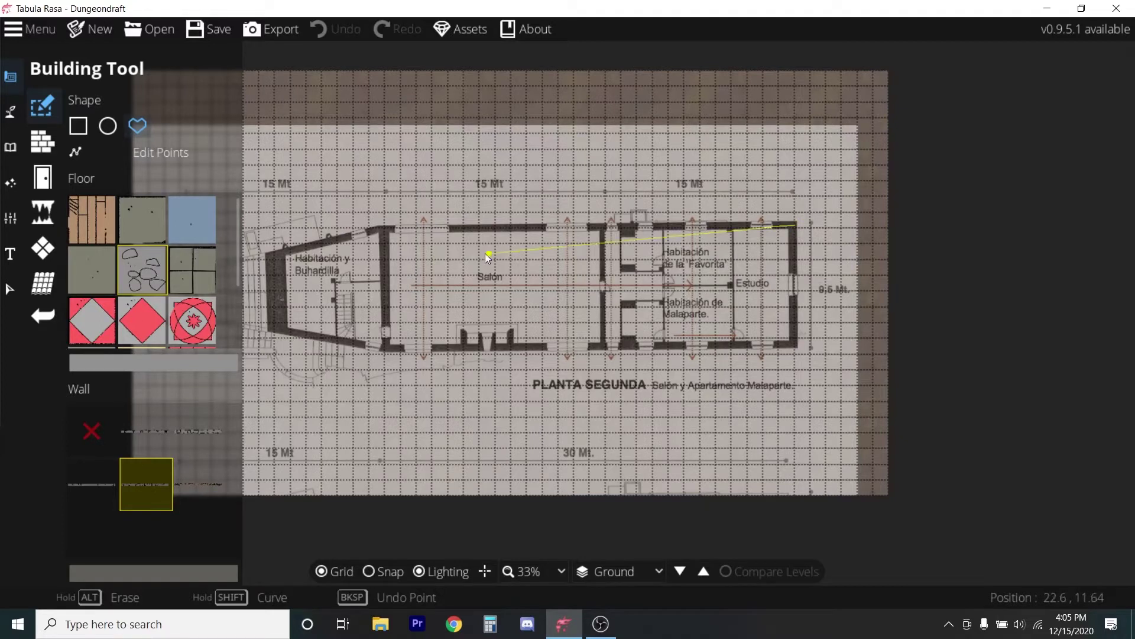
pyautogui.click(383, 228)
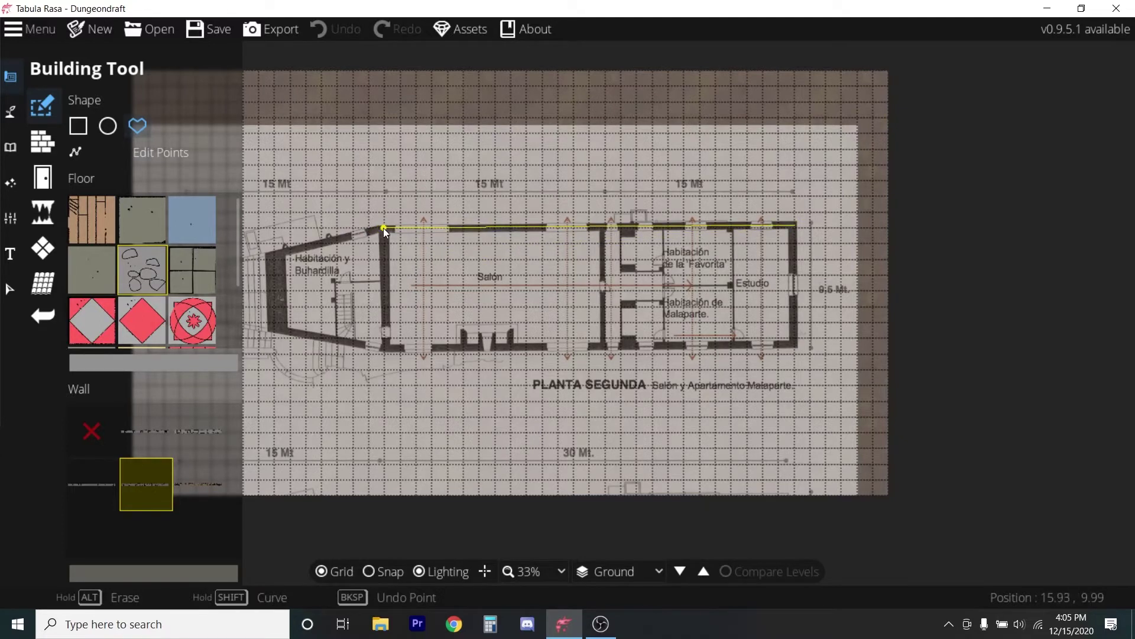
pyautogui.click(271, 259)
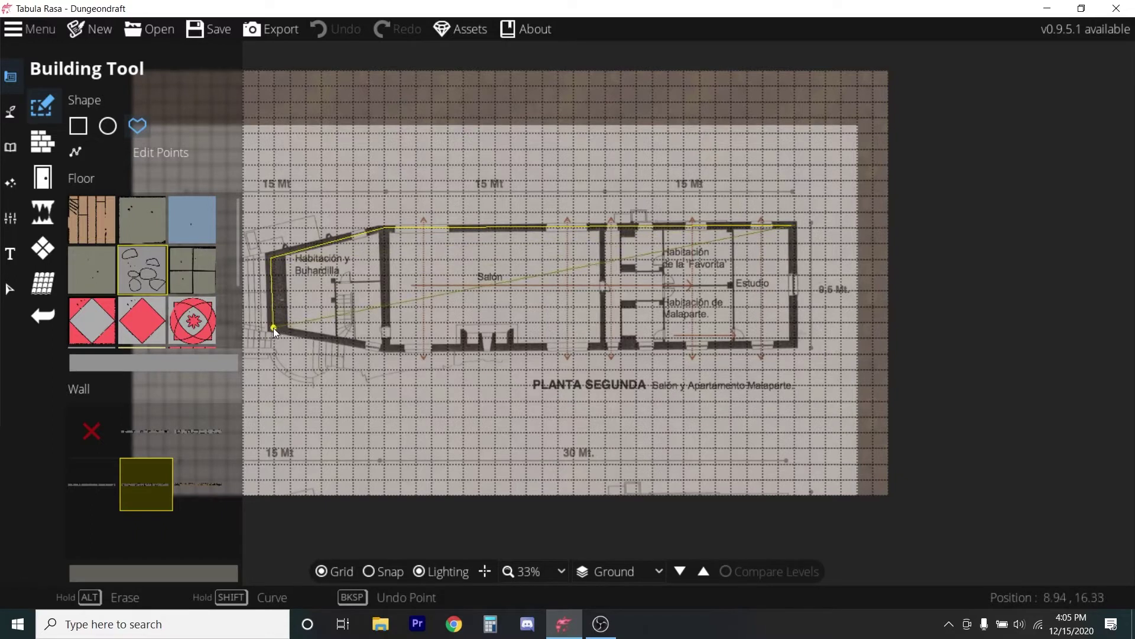
pyautogui.click(275, 328)
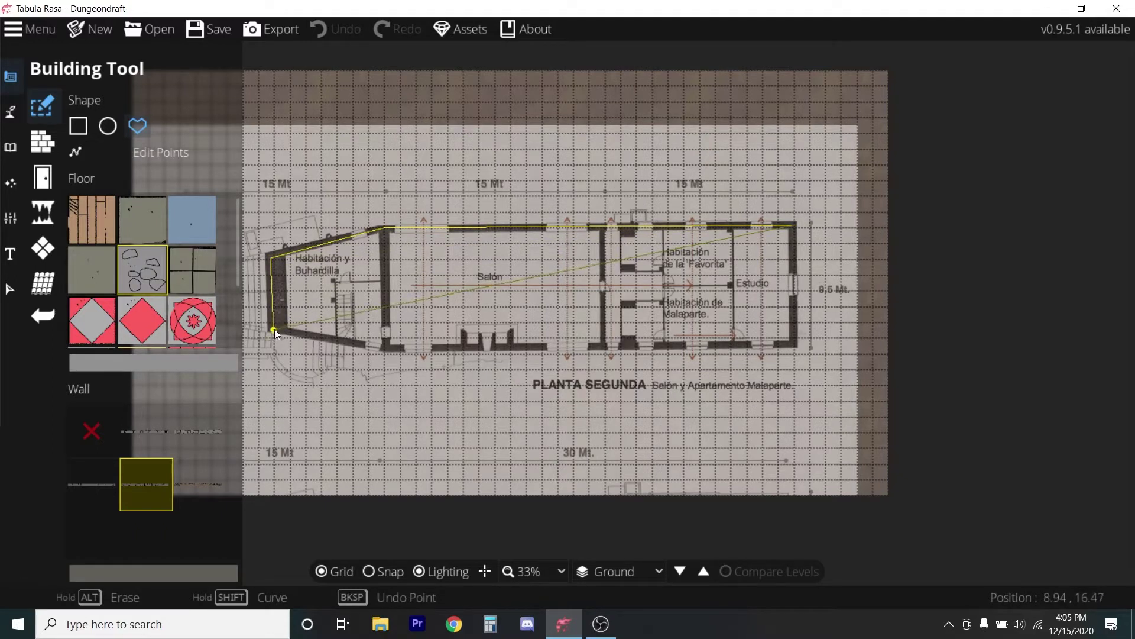
pyautogui.click(388, 351)
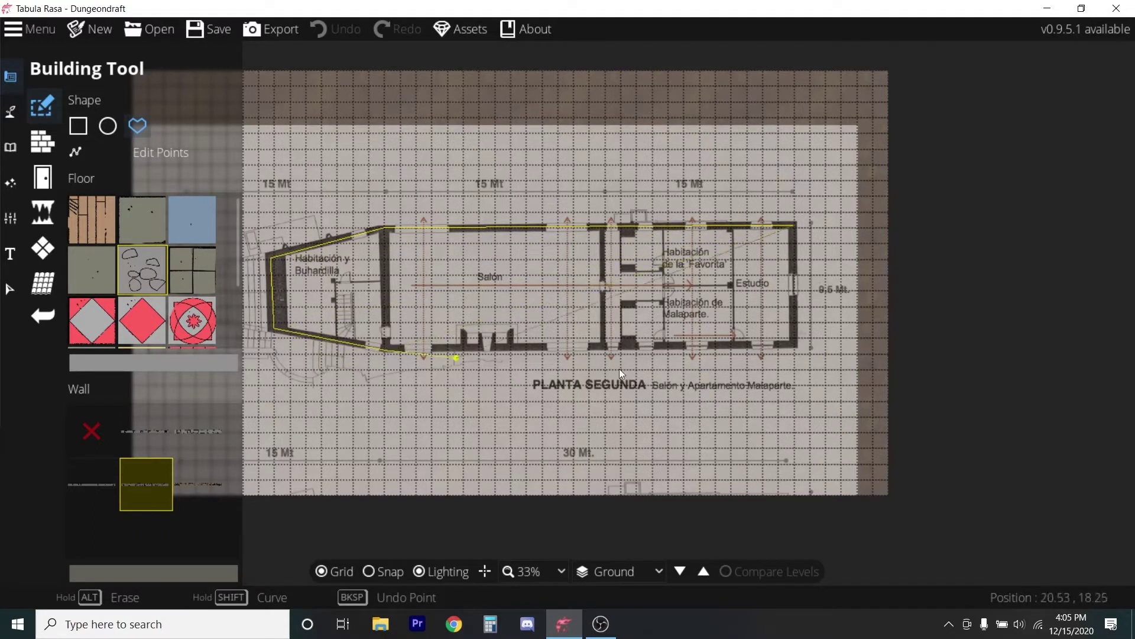
pyautogui.click(793, 346)
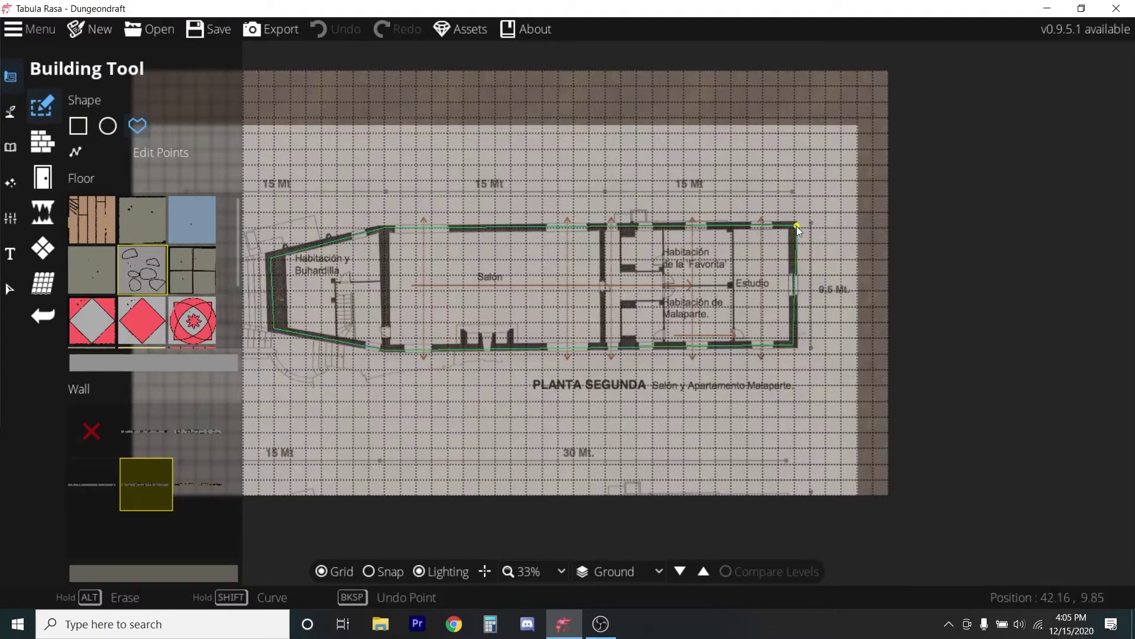
pyautogui.click(796, 225)
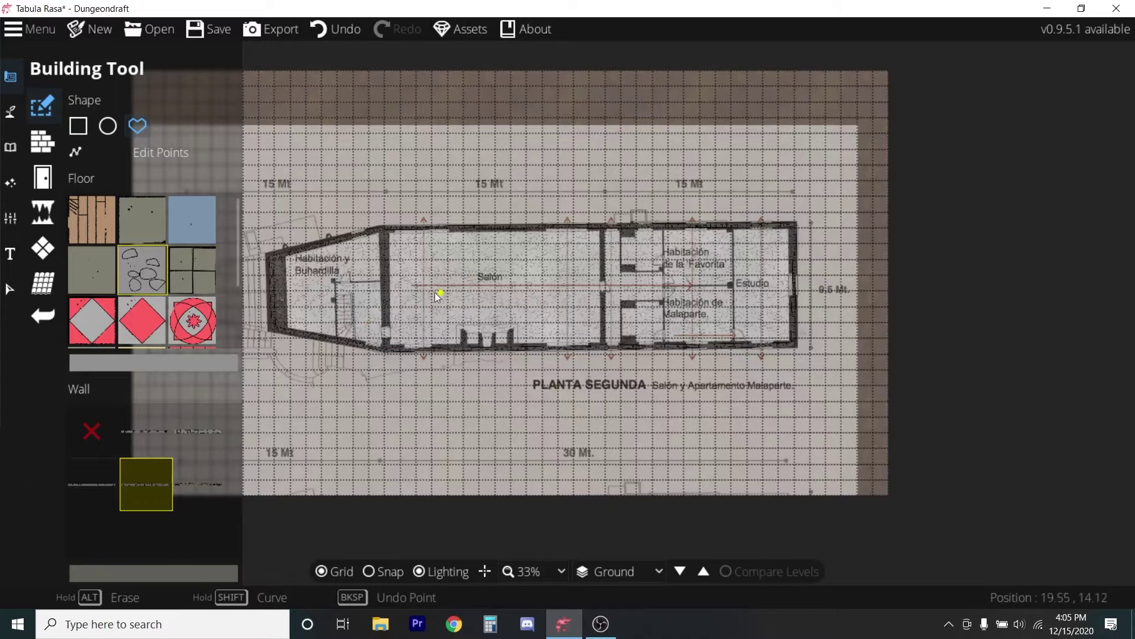
pyautogui.scroll(4, 362, 305)
pyautogui.scroll(1, 368, 288)
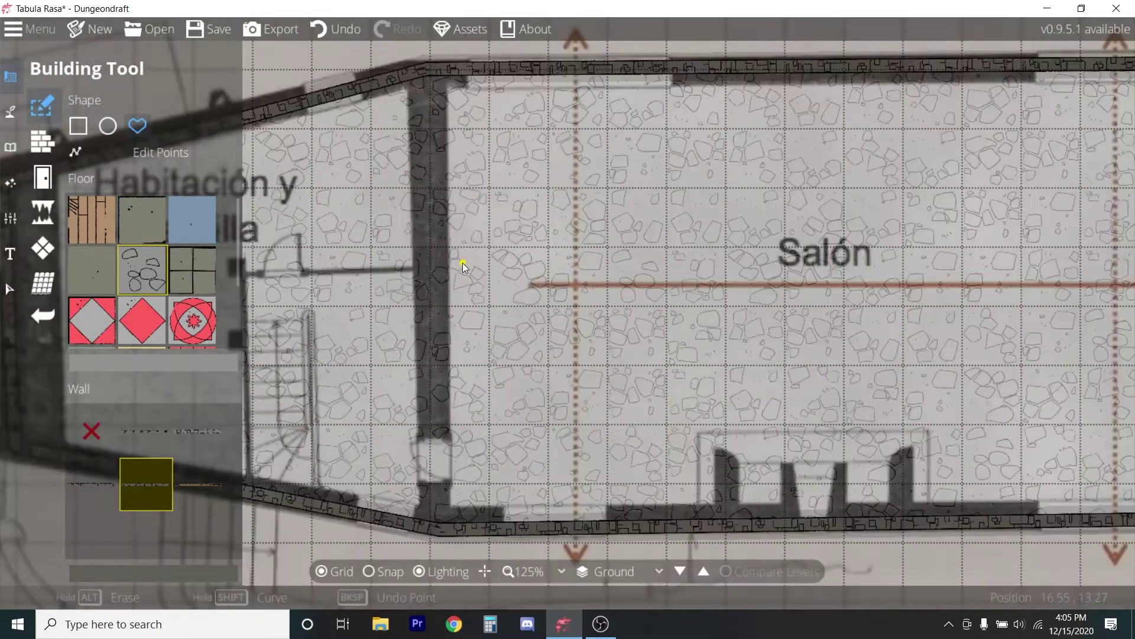
pyautogui.click(42, 142)
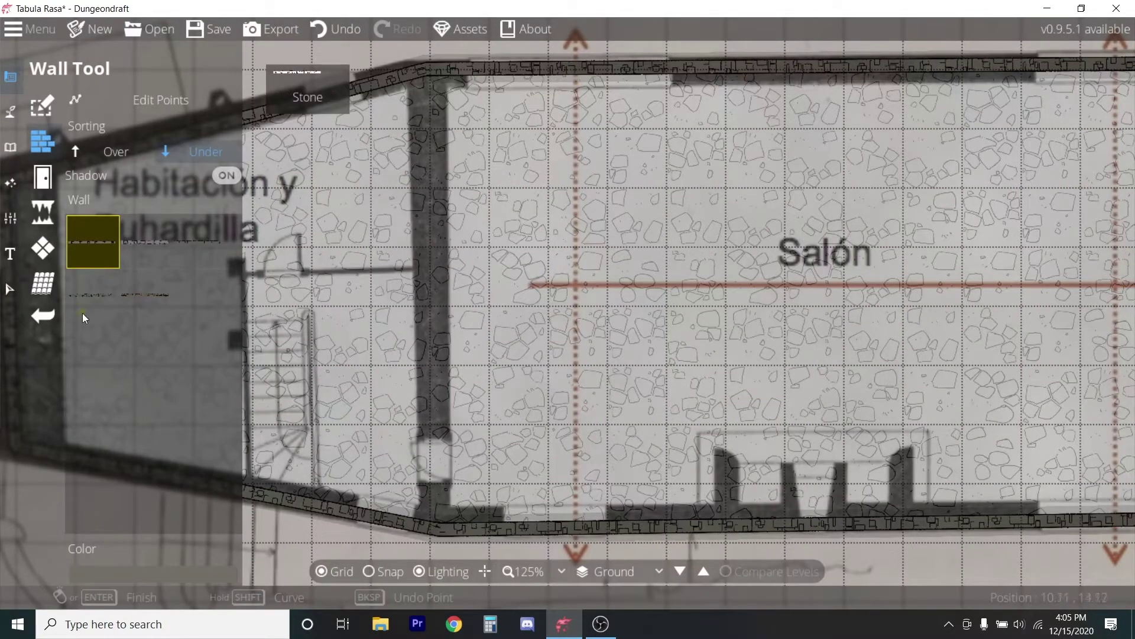
# With the second wall style, draw the Salón partition and a wall cornering beside the stairs
pyautogui.click(87, 294)
pyautogui.click(431, 69)
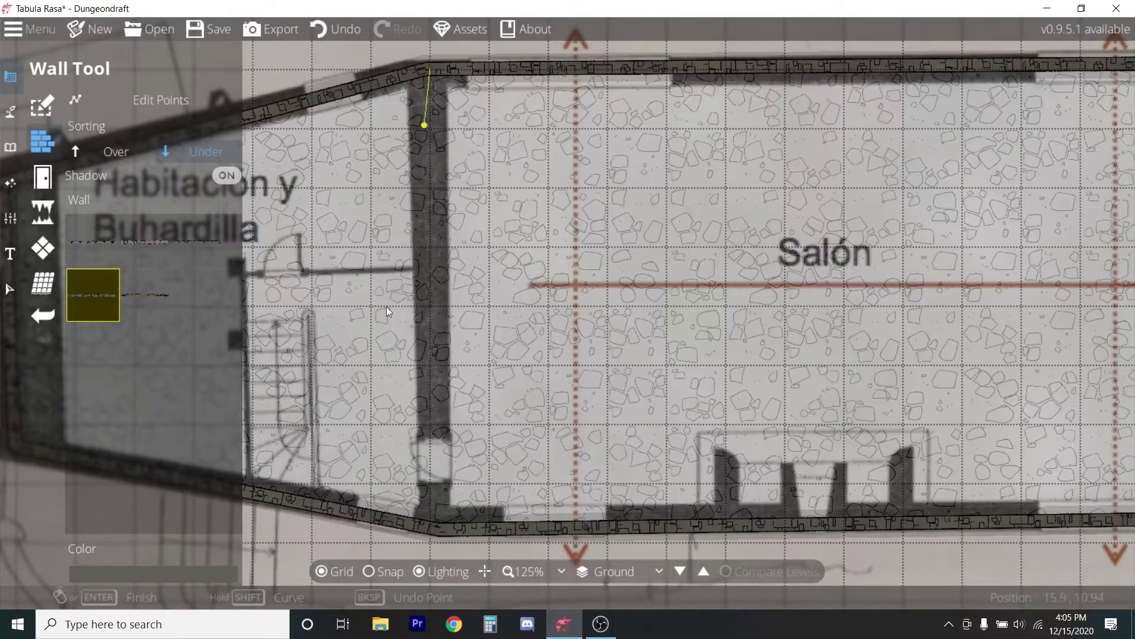
pyautogui.doubleClick(439, 530)
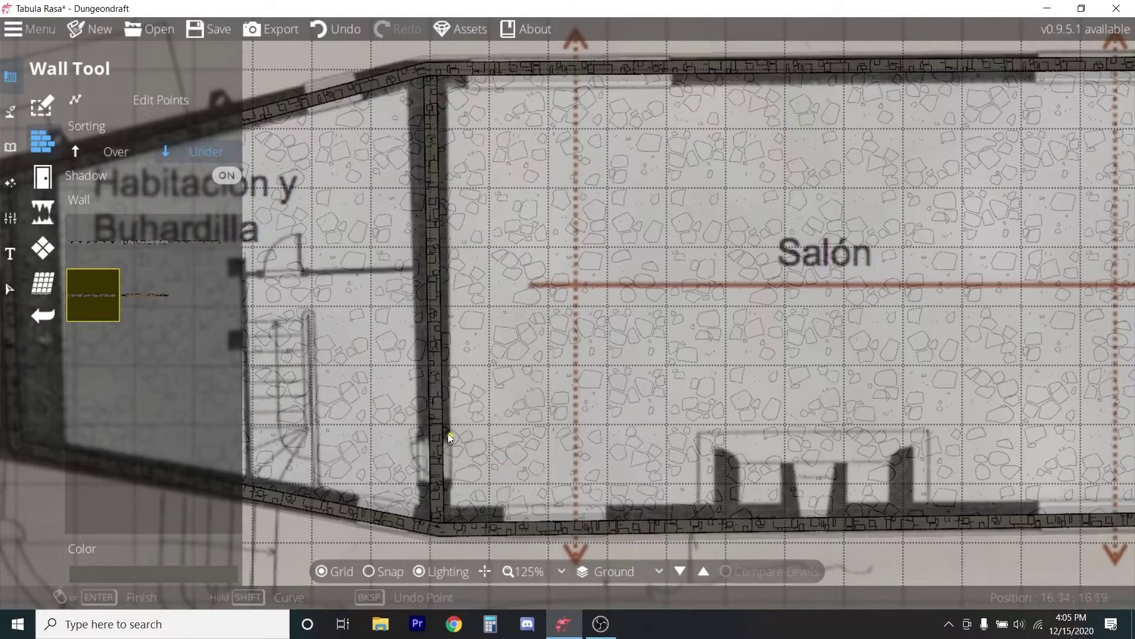
pyautogui.moveTo(384, 378); pyautogui.dragTo(477, 369)
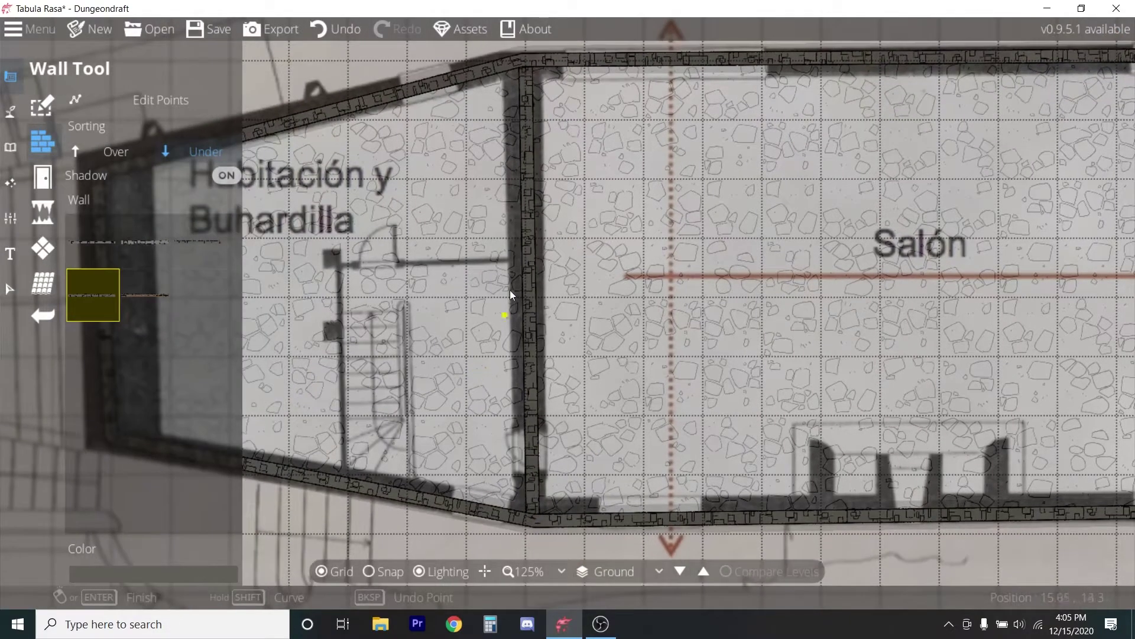
pyautogui.click(531, 259)
pyautogui.click(340, 265)
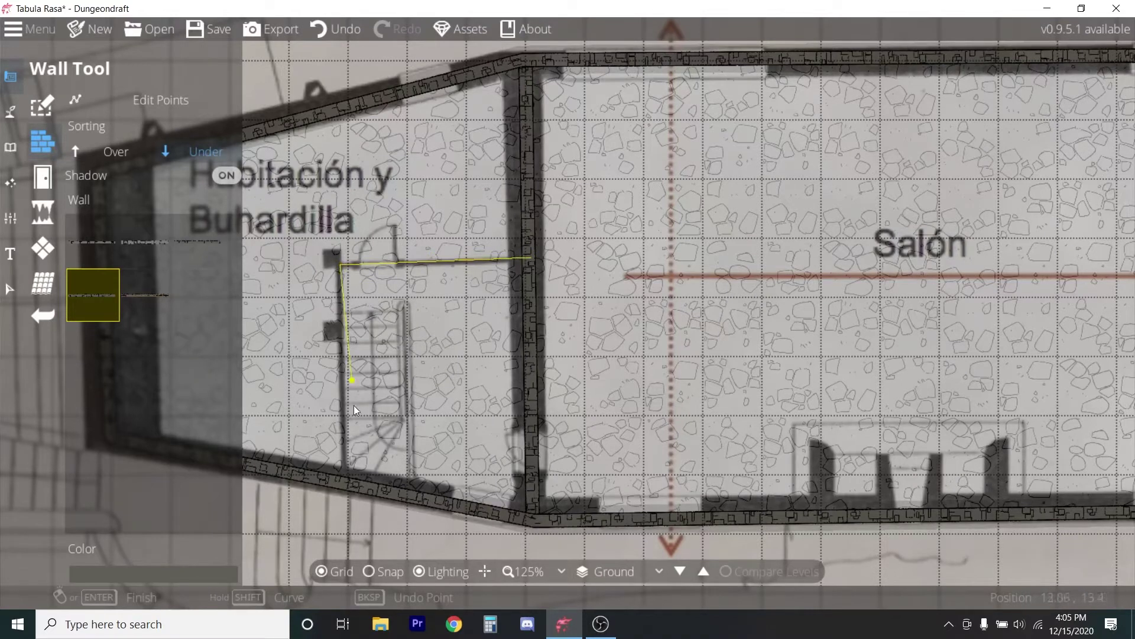
pyautogui.click(346, 485)
pyautogui.rightClick(346, 485)
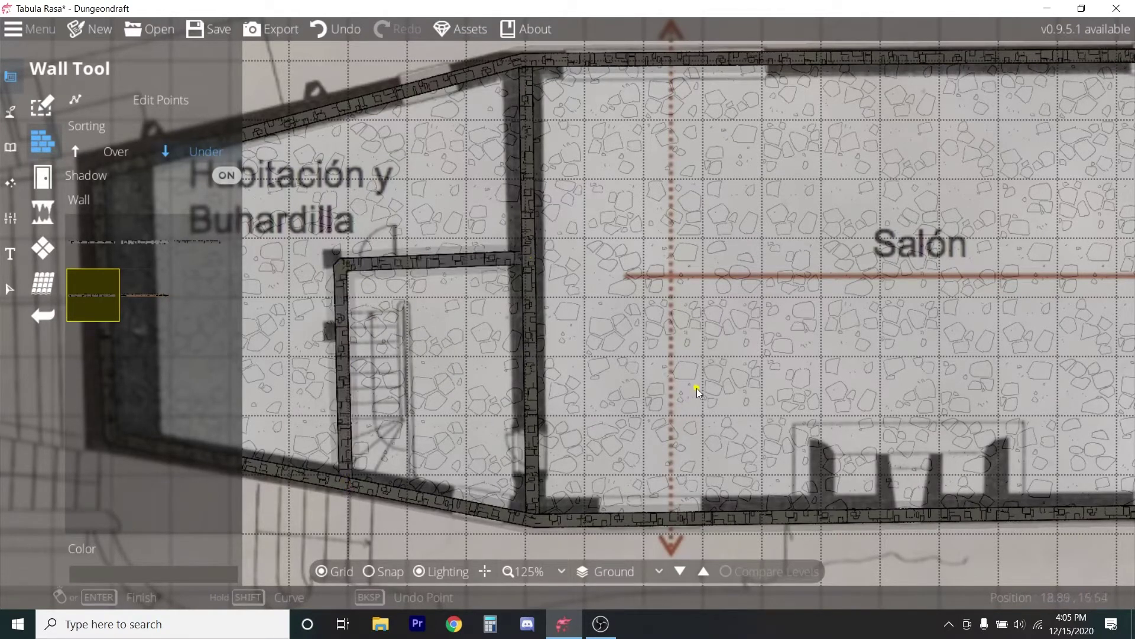
# Draw the wall between Salón and the bedrooms, and enclose the Malaparte and Favorita rooms
pyautogui.moveTo(809, 355); pyautogui.dragTo(69, 379)
pyautogui.click(518, 83)
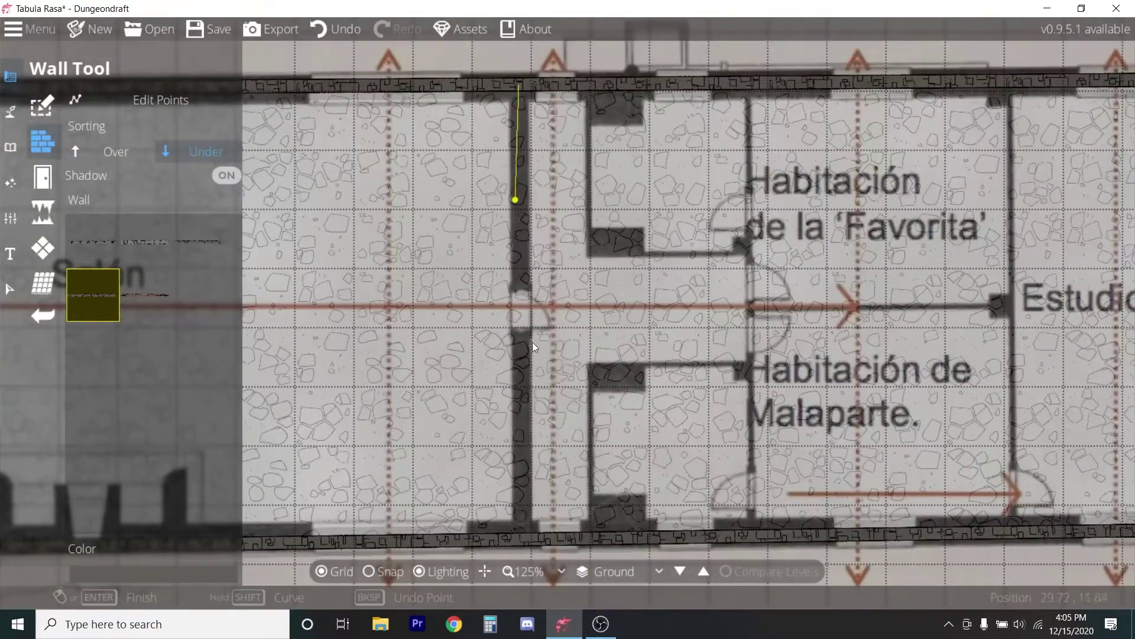
pyautogui.click(524, 540)
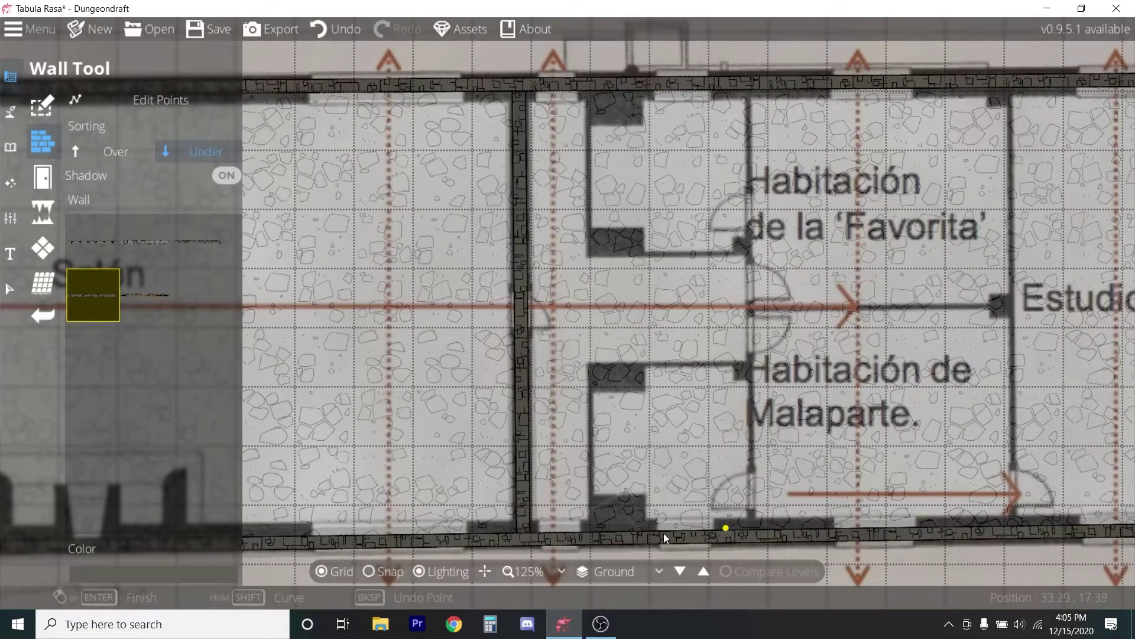
pyautogui.click(592, 537)
pyautogui.click(591, 367)
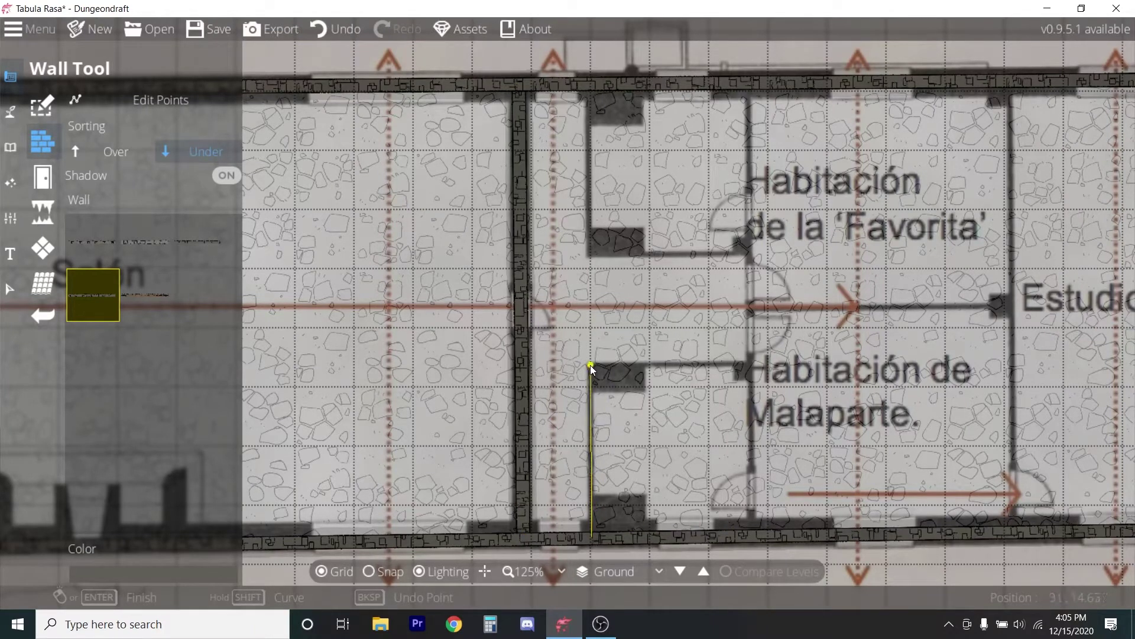
pyautogui.click(753, 364)
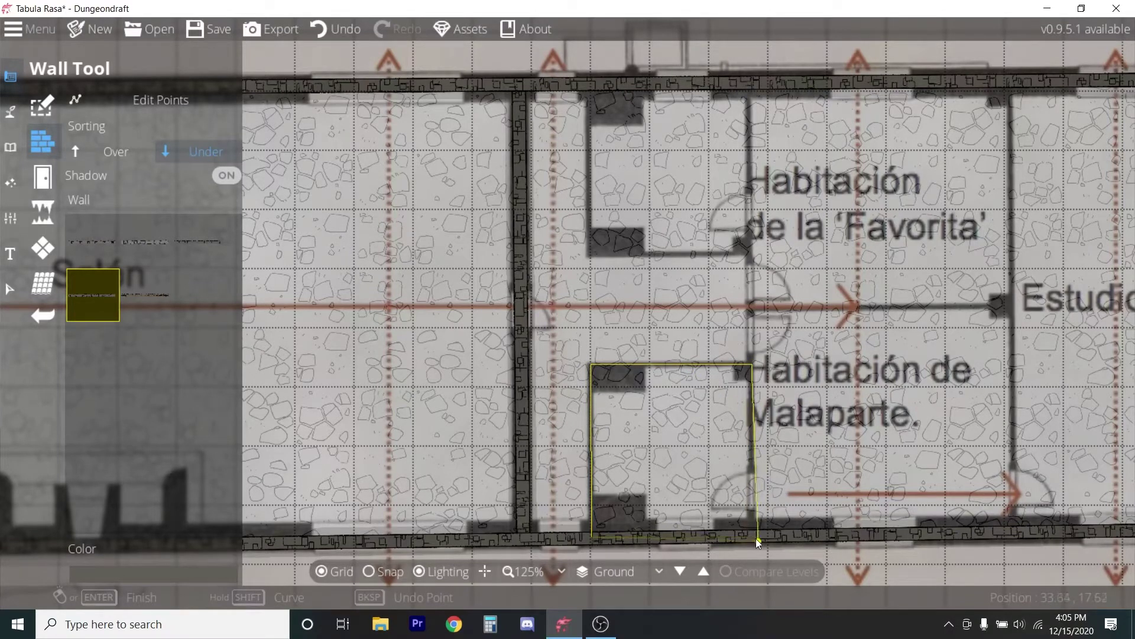
pyautogui.click(756, 537)
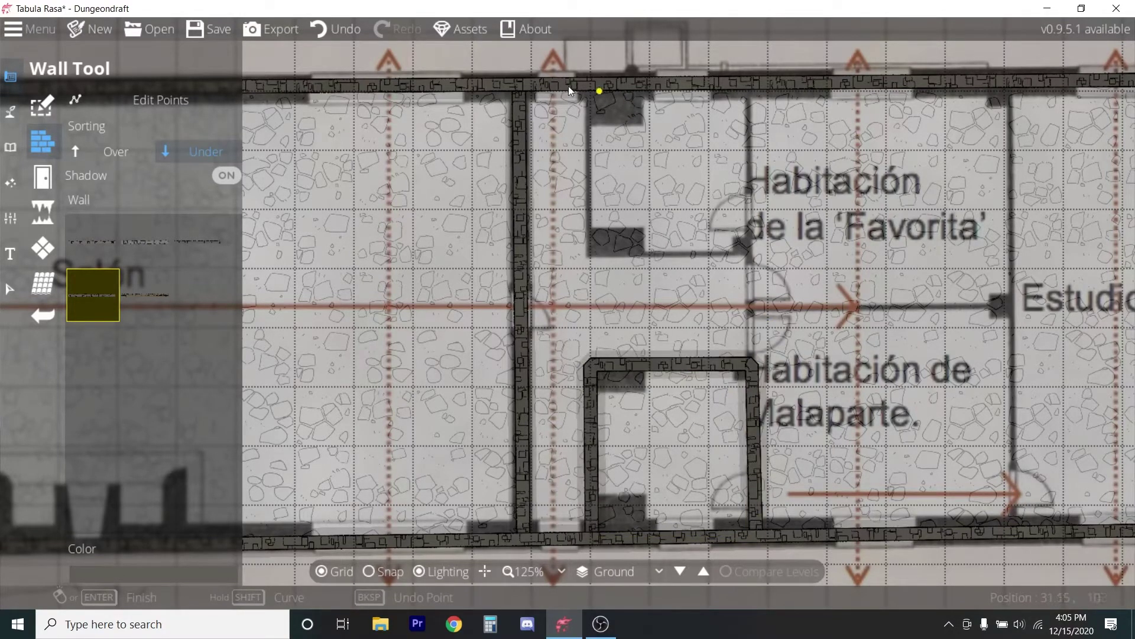
pyautogui.click(591, 82)
pyautogui.click(590, 253)
pyautogui.click(749, 252)
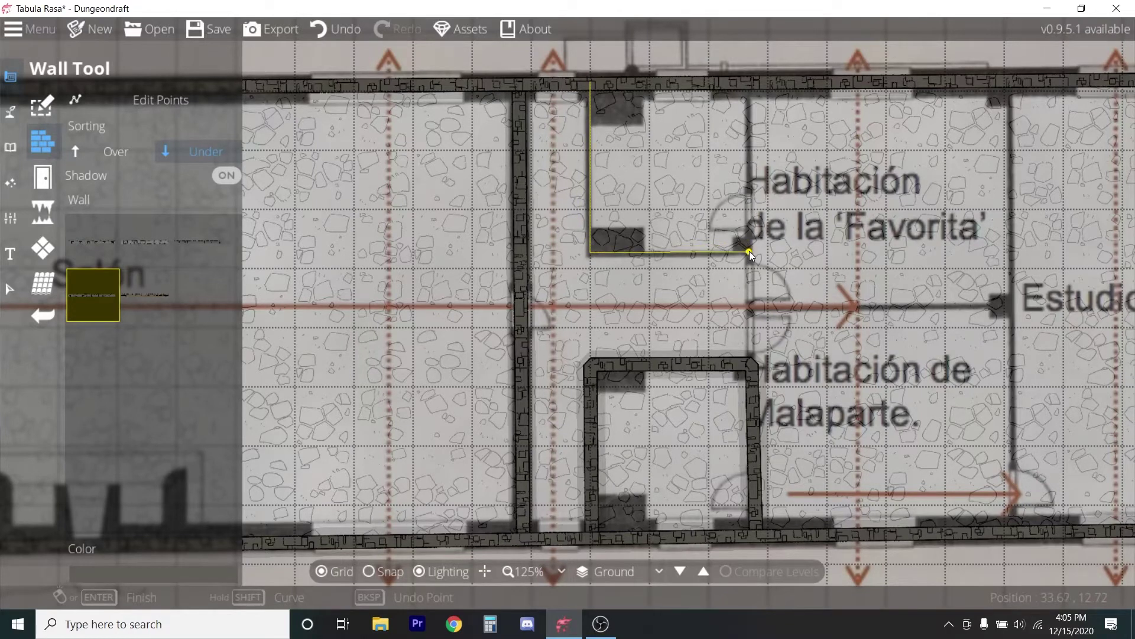
pyautogui.click(750, 83)
pyautogui.rightClick(750, 83)
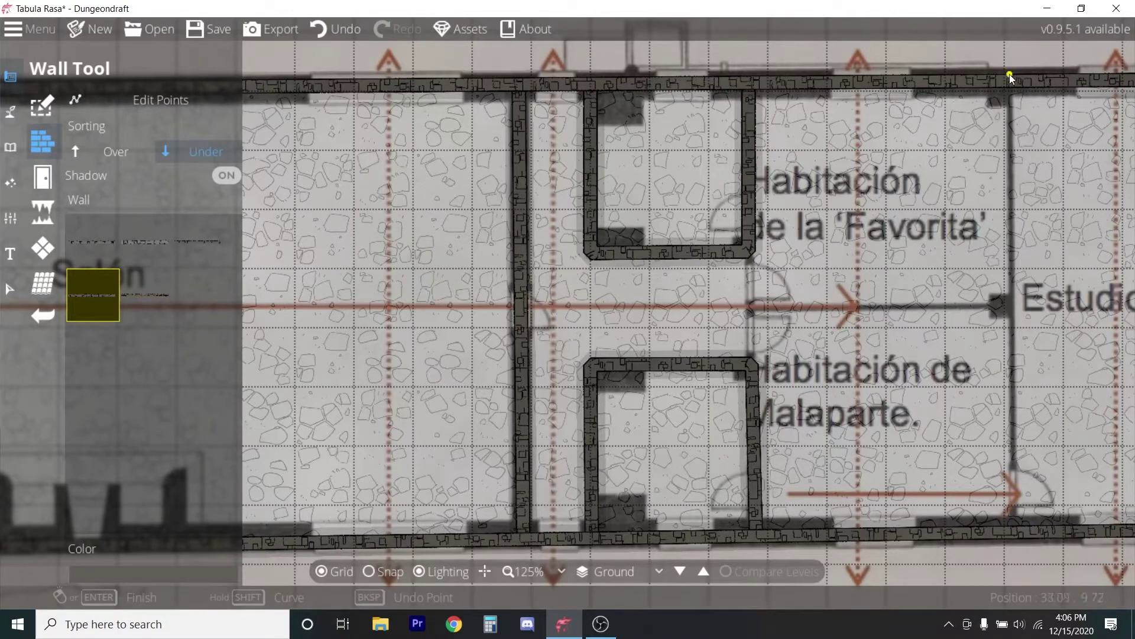
# Draw the wall dividing off the Estudio from the top wall to the bottom wall
pyautogui.click(1008, 82)
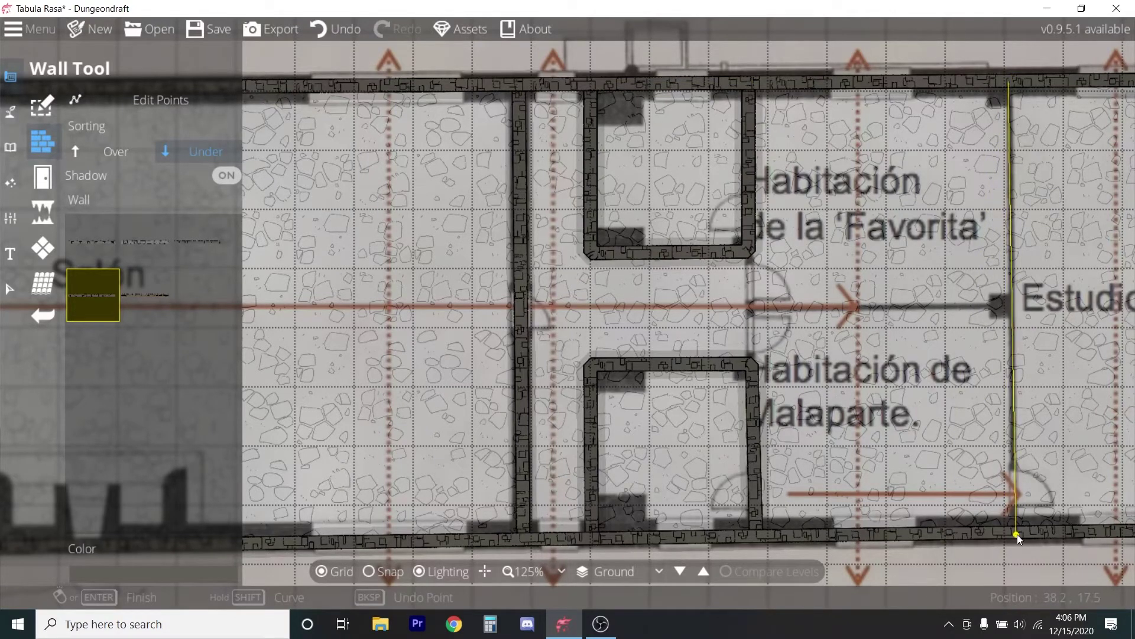
pyautogui.click(1017, 535)
pyautogui.rightClick(1016, 535)
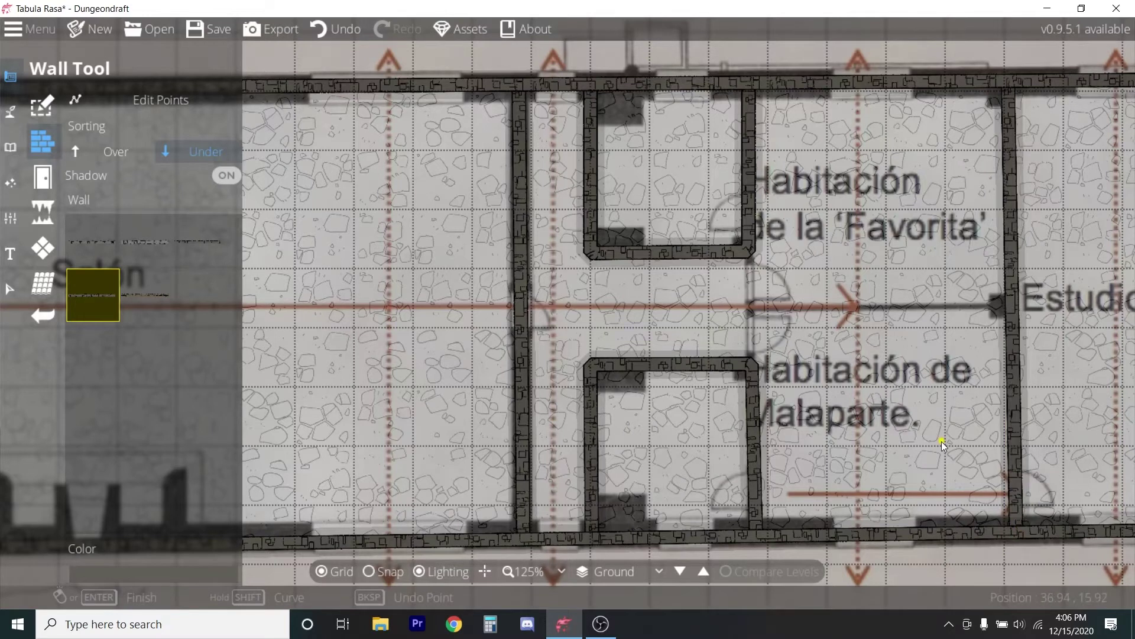
pyautogui.scroll(-4, 934, 449)
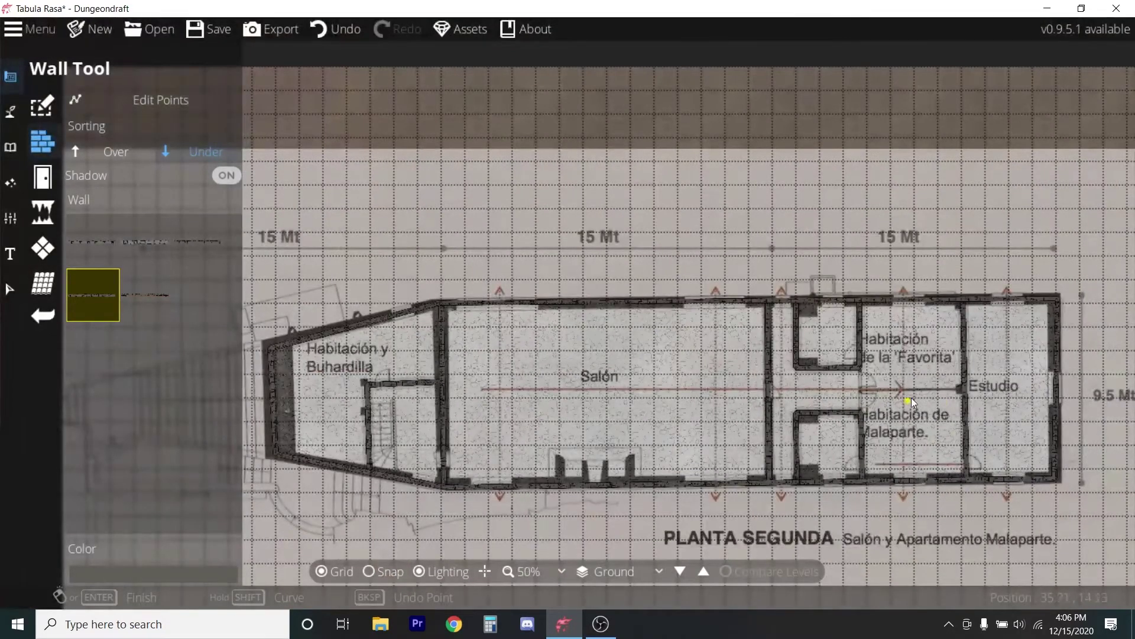
pyautogui.scroll(3, 913, 402)
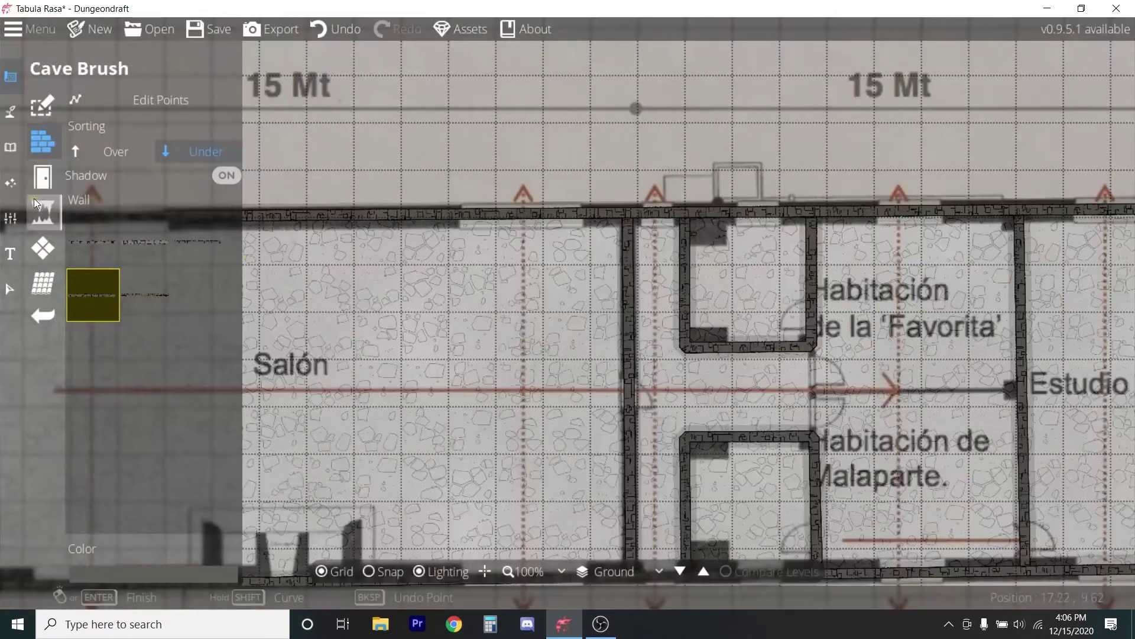
pyautogui.click(37, 181)
# Place tan wooden doors in the Favorita, Malaparte, Estudio, left-room and Salón left walls
pyautogui.click(197, 542)
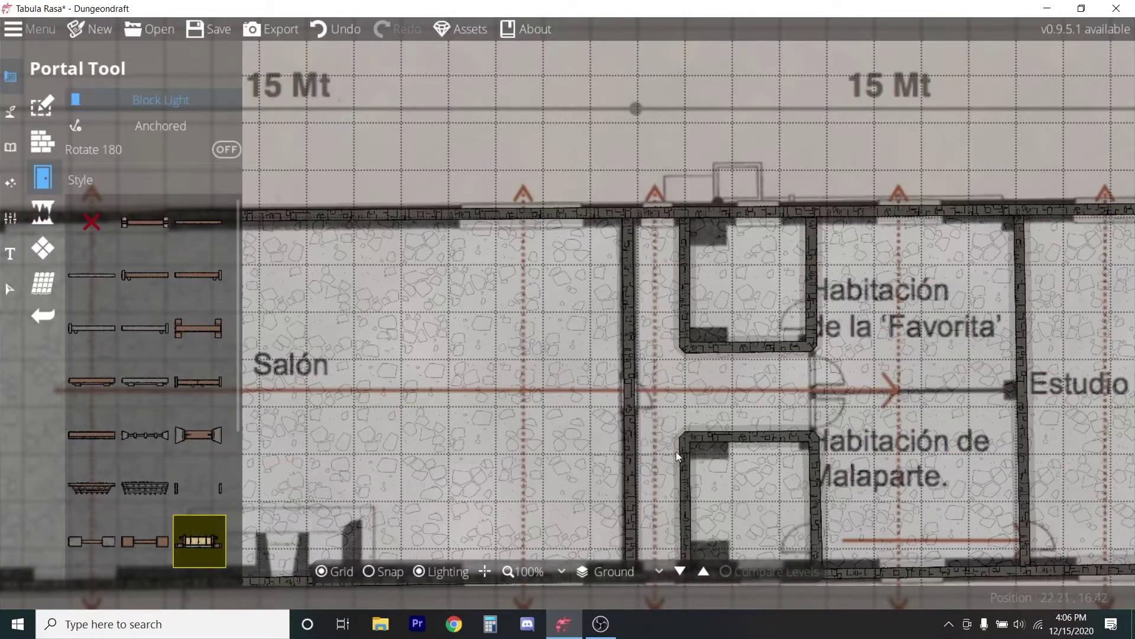
pyautogui.click(818, 320)
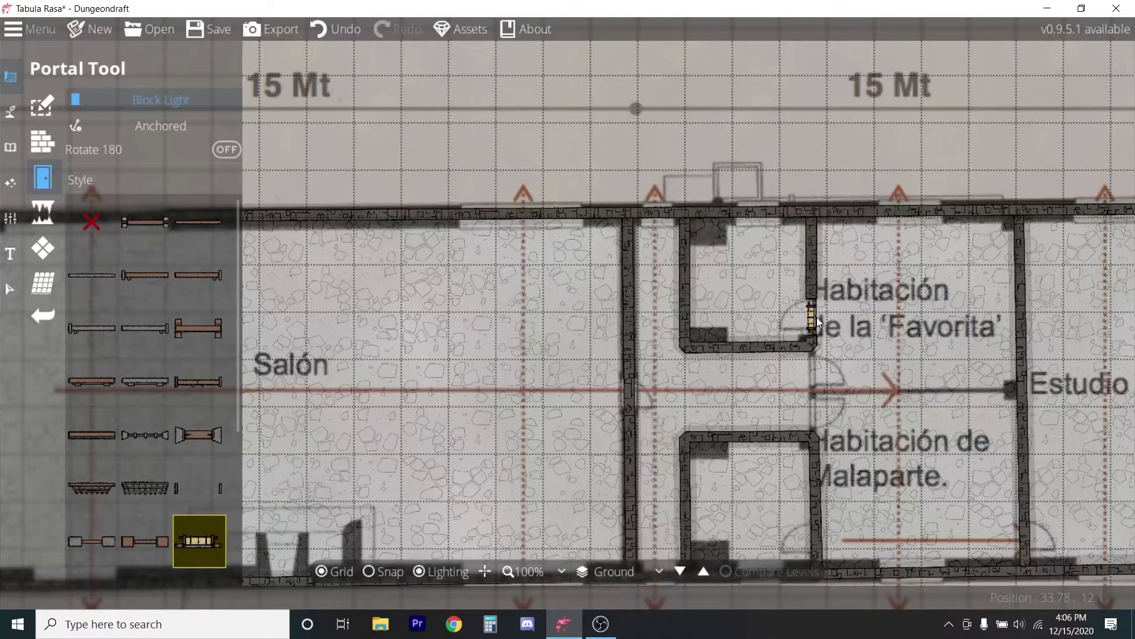
pyautogui.click(816, 538)
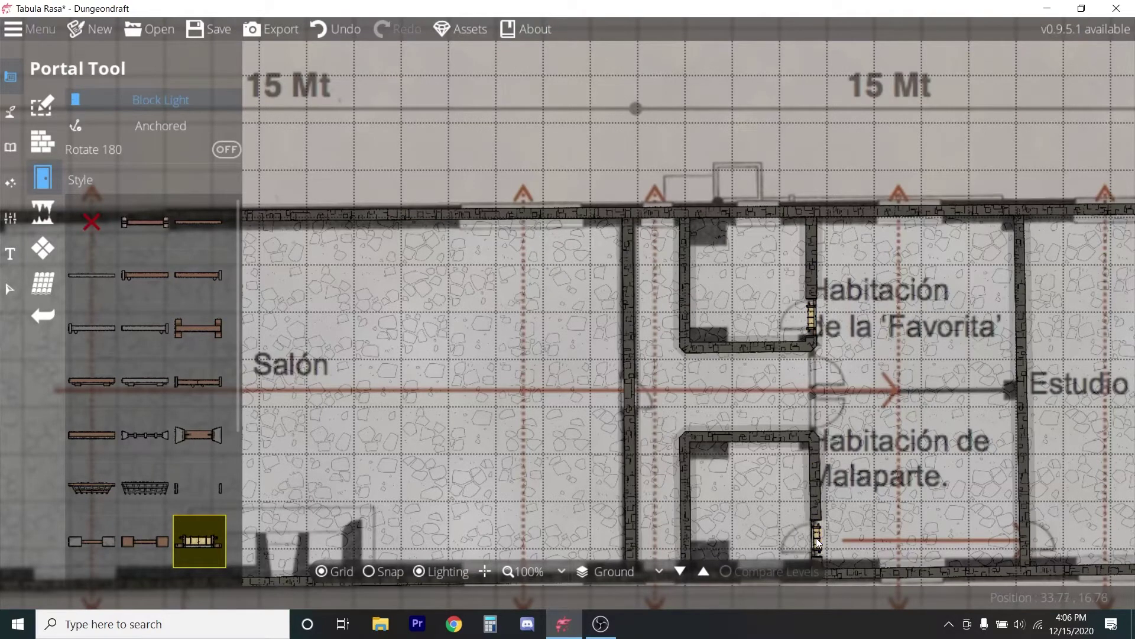
pyautogui.scroll(-1, 1080, 442)
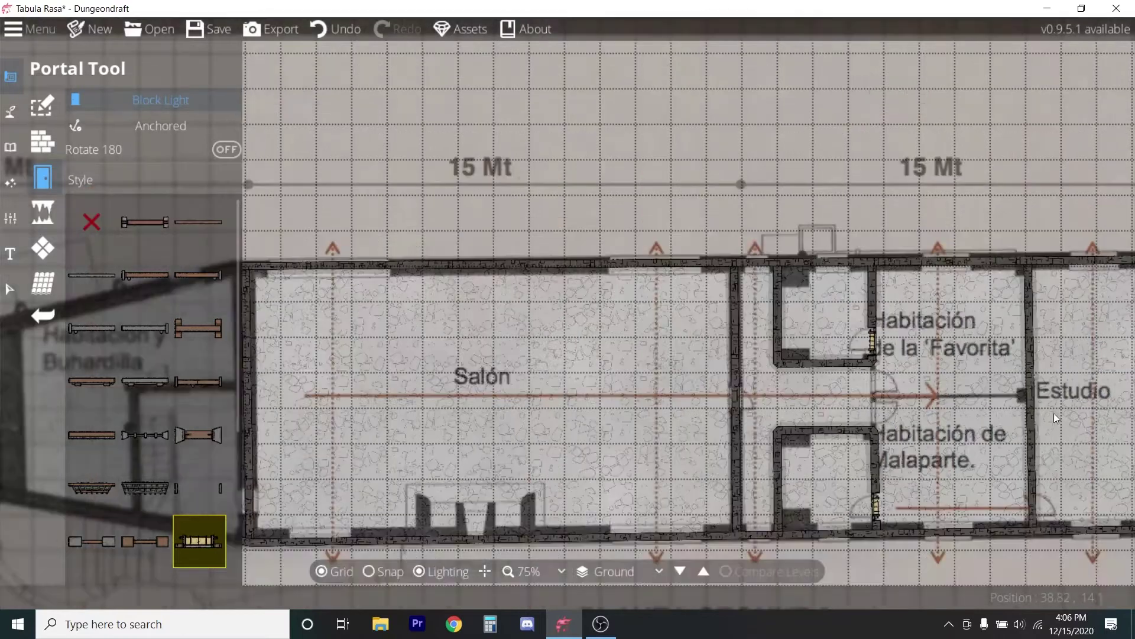
pyautogui.click(1033, 512)
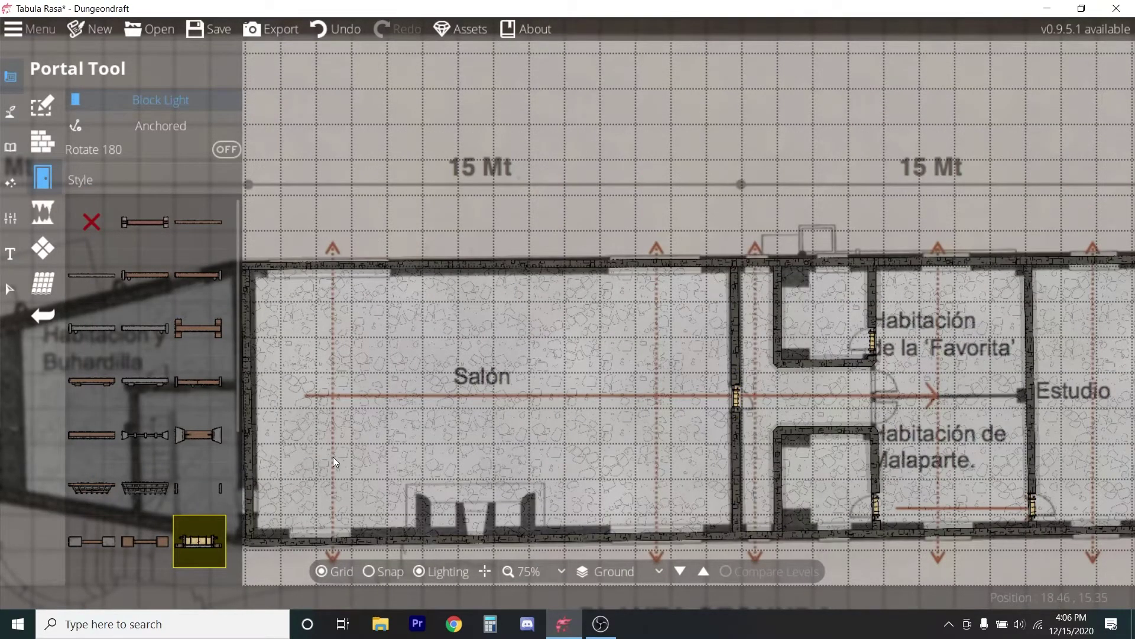
pyautogui.scroll(-1, 272, 428)
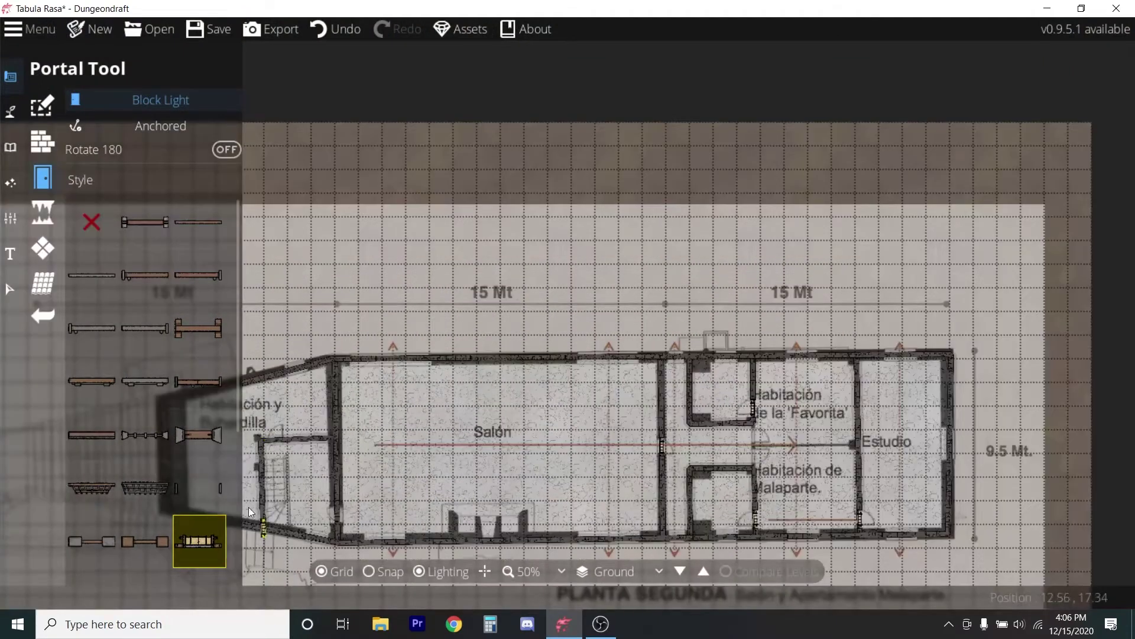
pyautogui.click(273, 444)
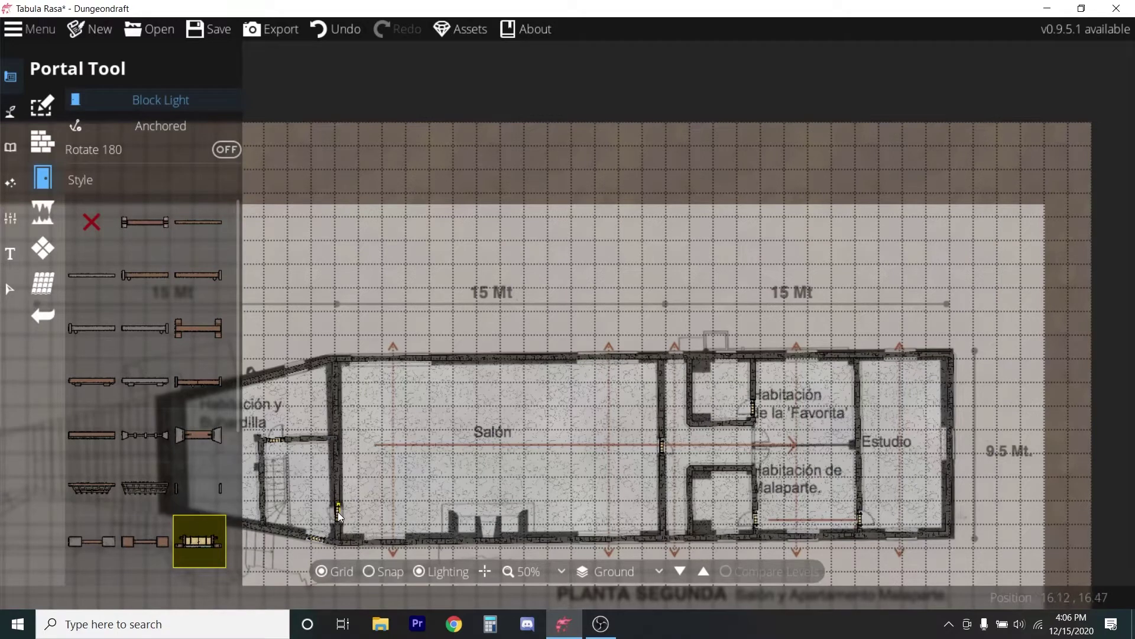
pyautogui.click(339, 512)
# With freestanding rotation, add an angled door and openings in Salón's top and bottom outer walls
pyautogui.click(160, 124)
pyautogui.scroll(-5, 751, 431)
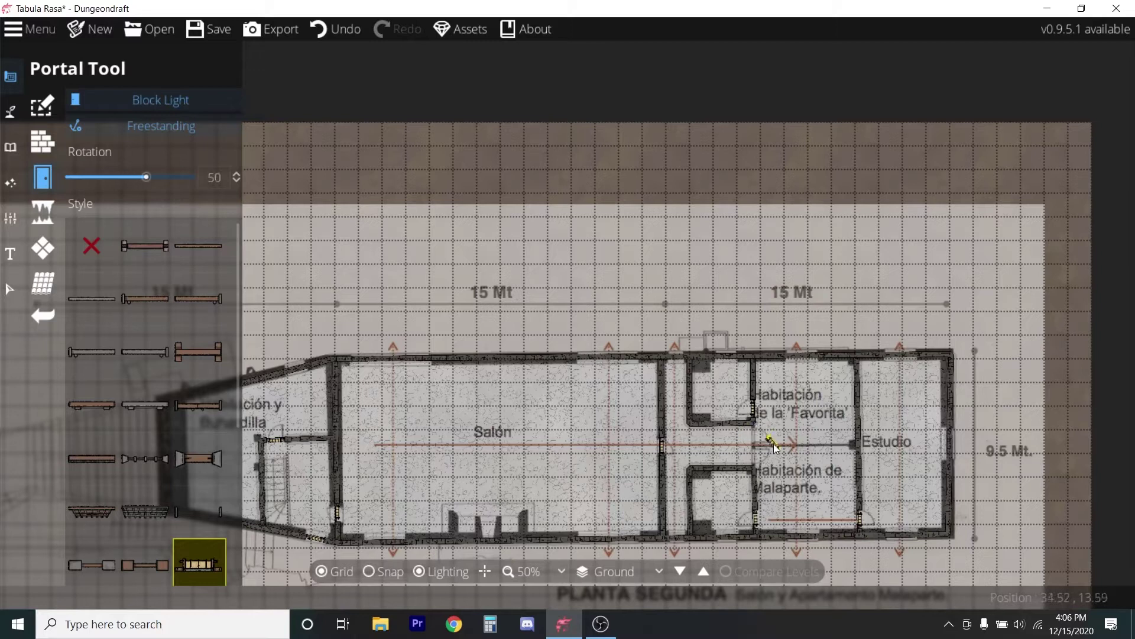
pyautogui.scroll(6, 774, 449)
pyautogui.scroll(-5, 755, 443)
pyautogui.scroll(1, 687, 418)
pyautogui.click(680, 404)
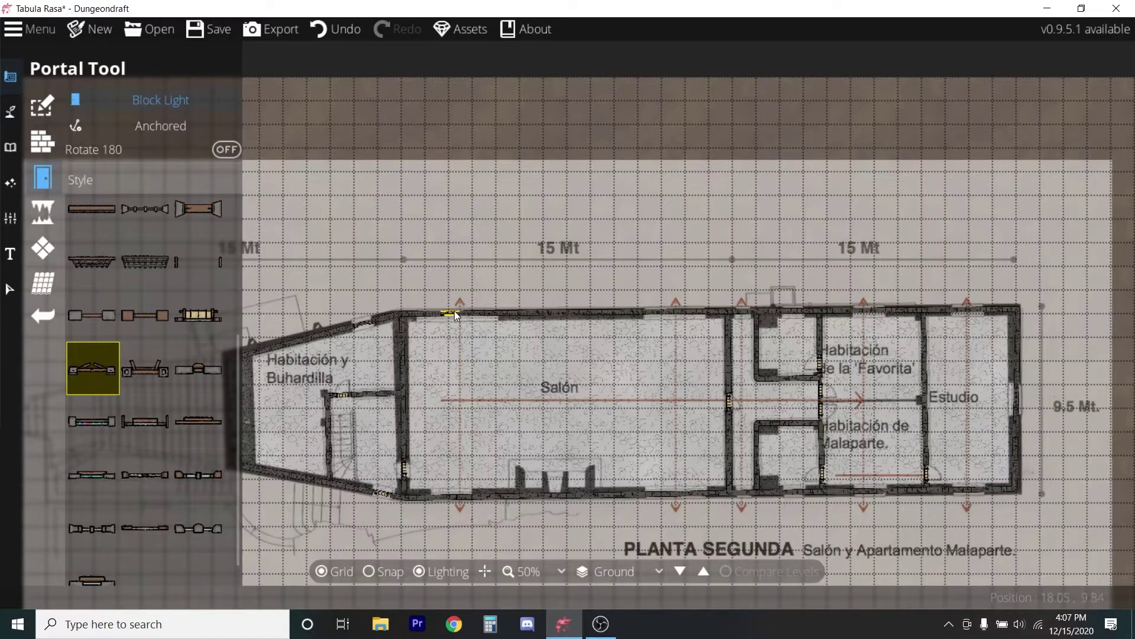
pyautogui.click(677, 493)
pyautogui.click(676, 310)
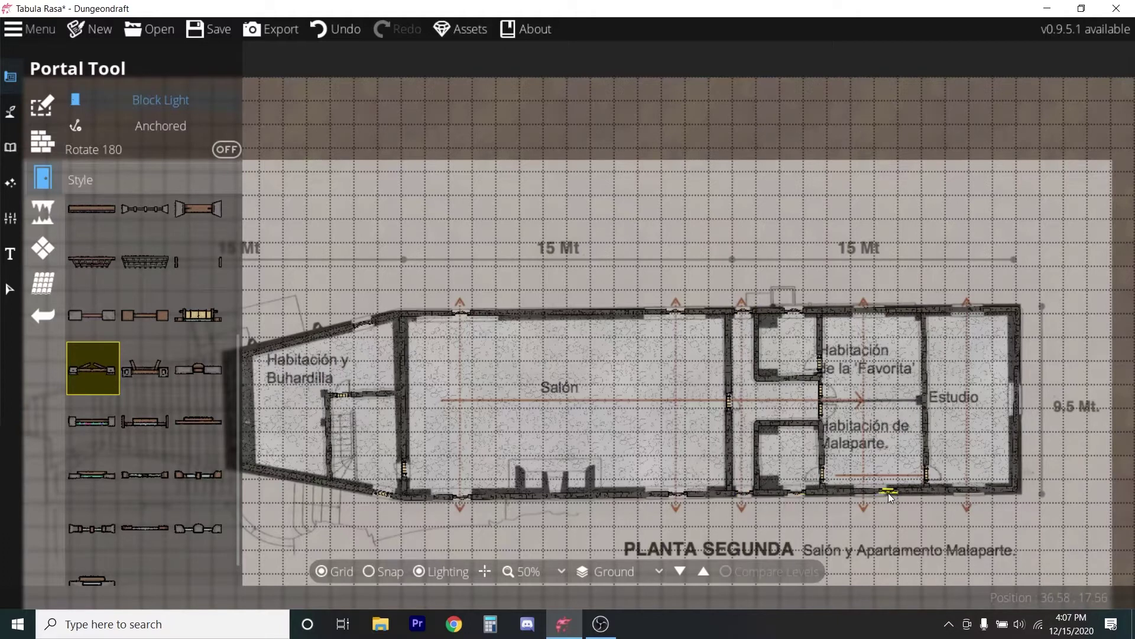
pyautogui.click(868, 495)
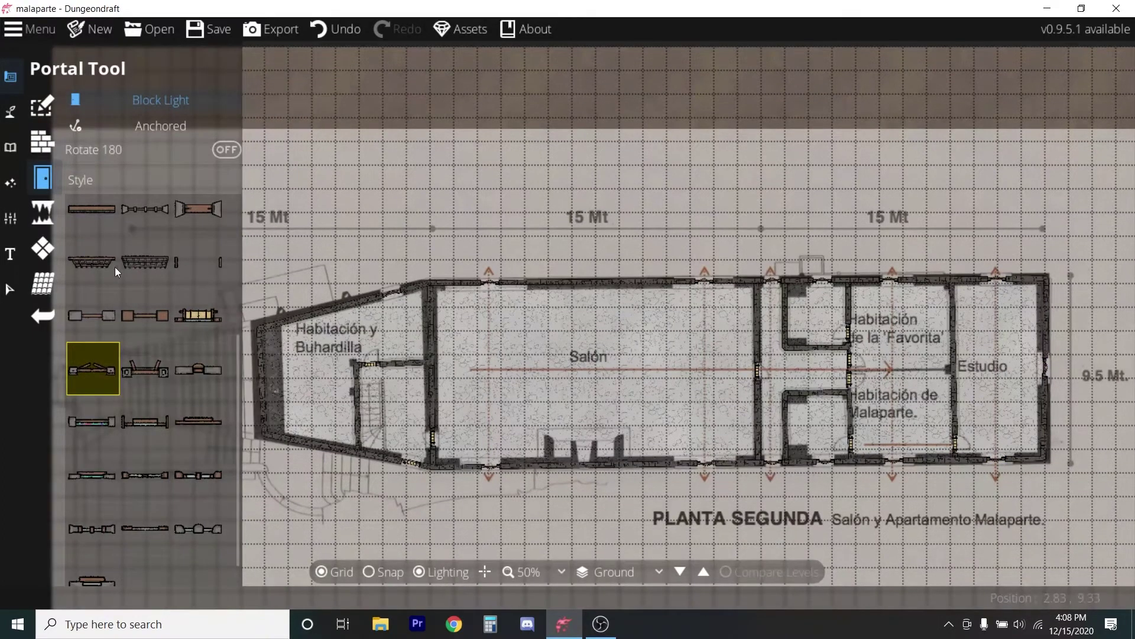
# Drop the trace image opacity to 0.01 to preview the map, then raise it again
pyautogui.click(9, 219)
pyautogui.click(50, 179)
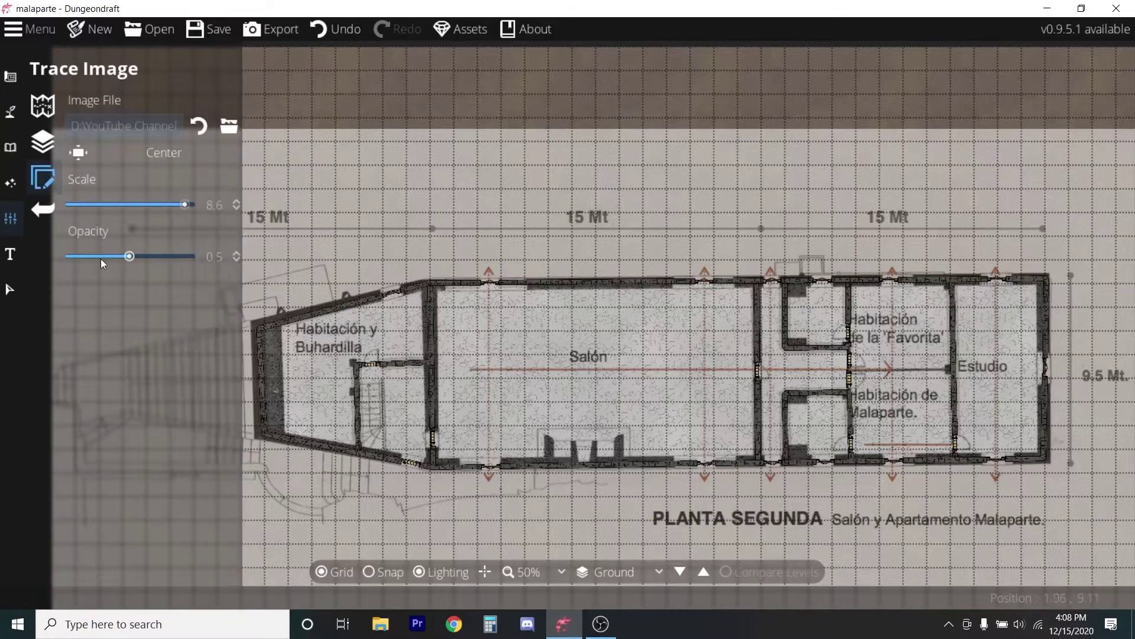
pyautogui.moveTo(128, 257); pyautogui.dragTo(59, 248)
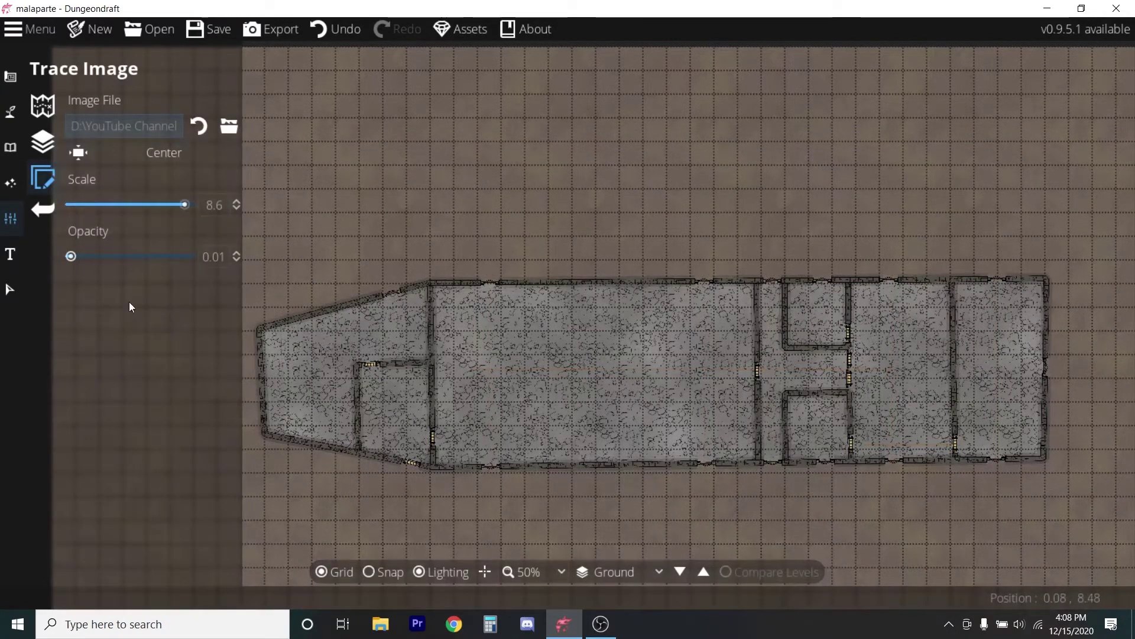
pyautogui.scroll(-2, 282, 391)
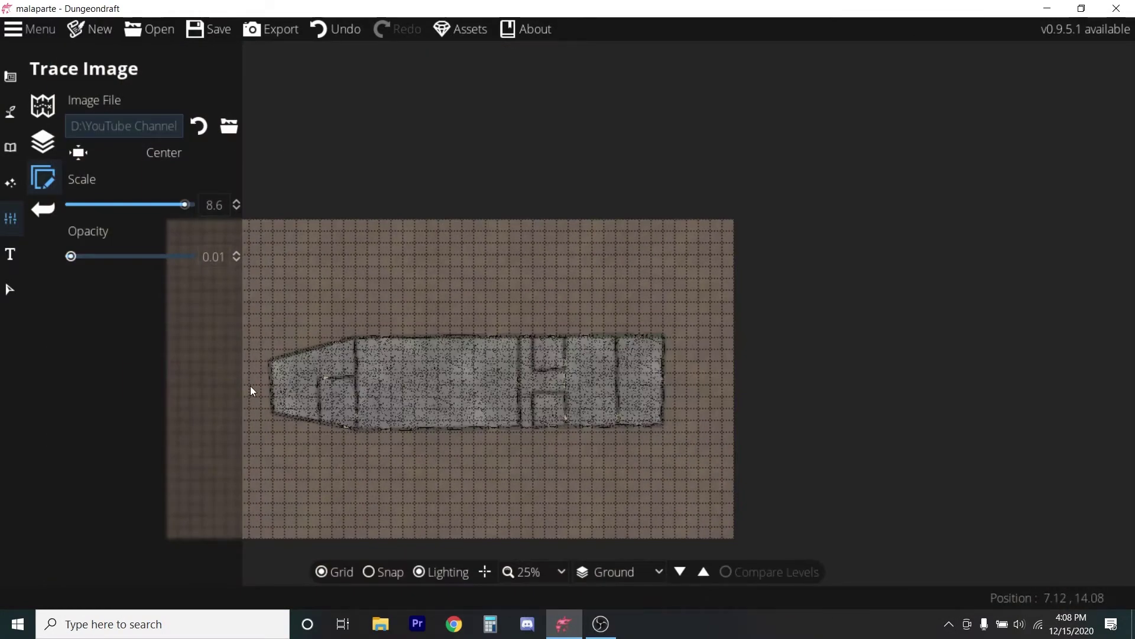
pyautogui.scroll(2, 251, 386)
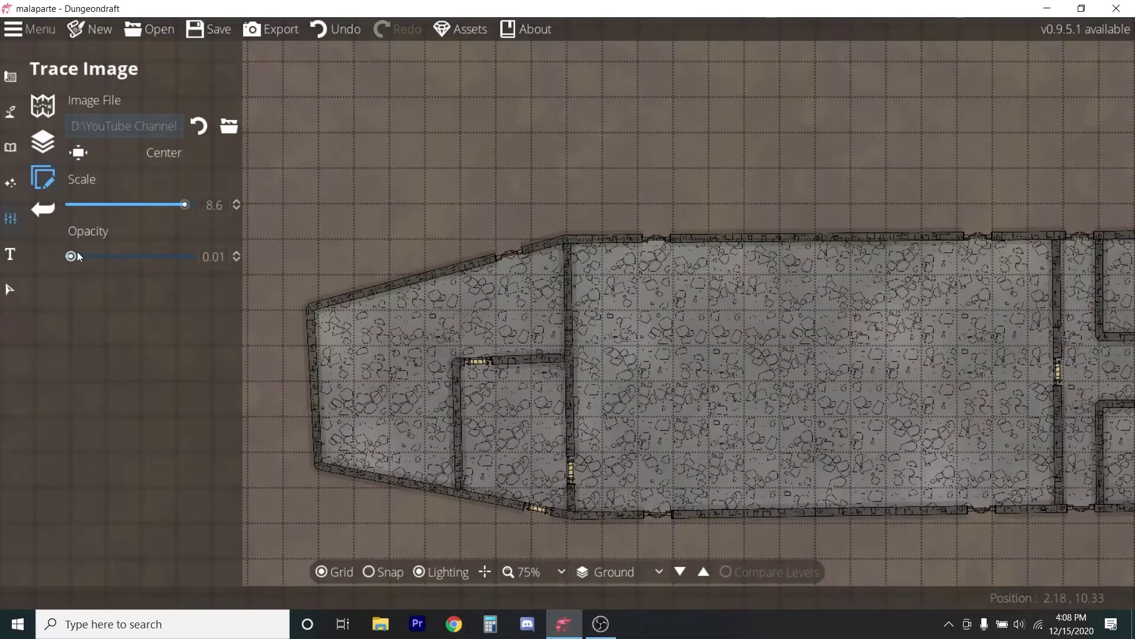
pyautogui.moveTo(77, 256); pyautogui.dragTo(122, 258)
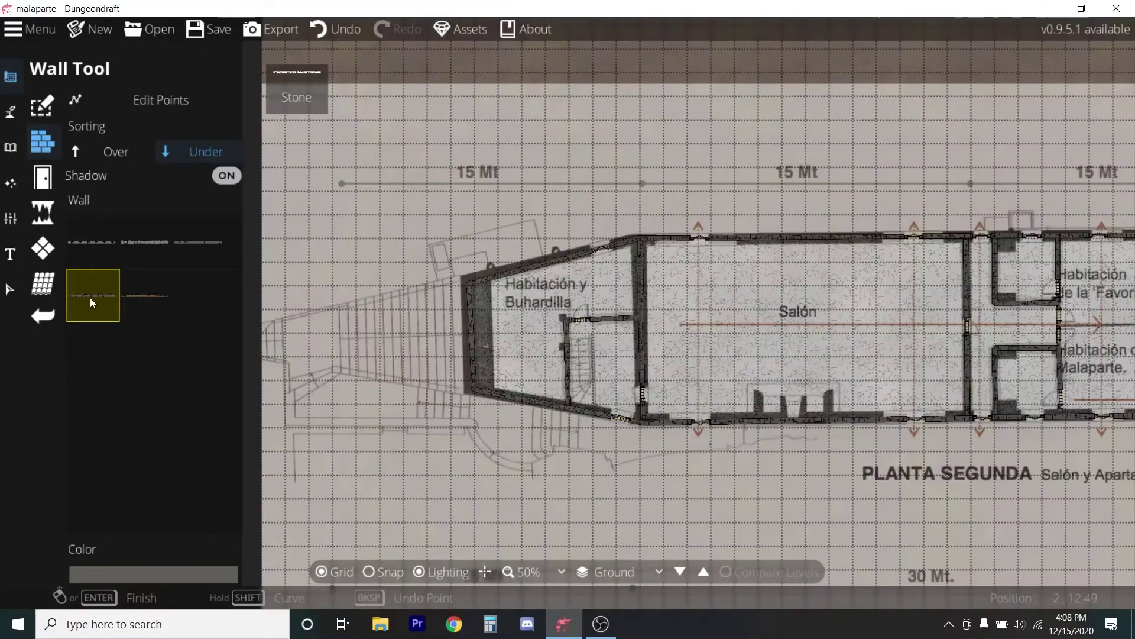
# With a different stone wall style, wall the stairway's left side and follow the curved stair outline
pyautogui.click(197, 242)
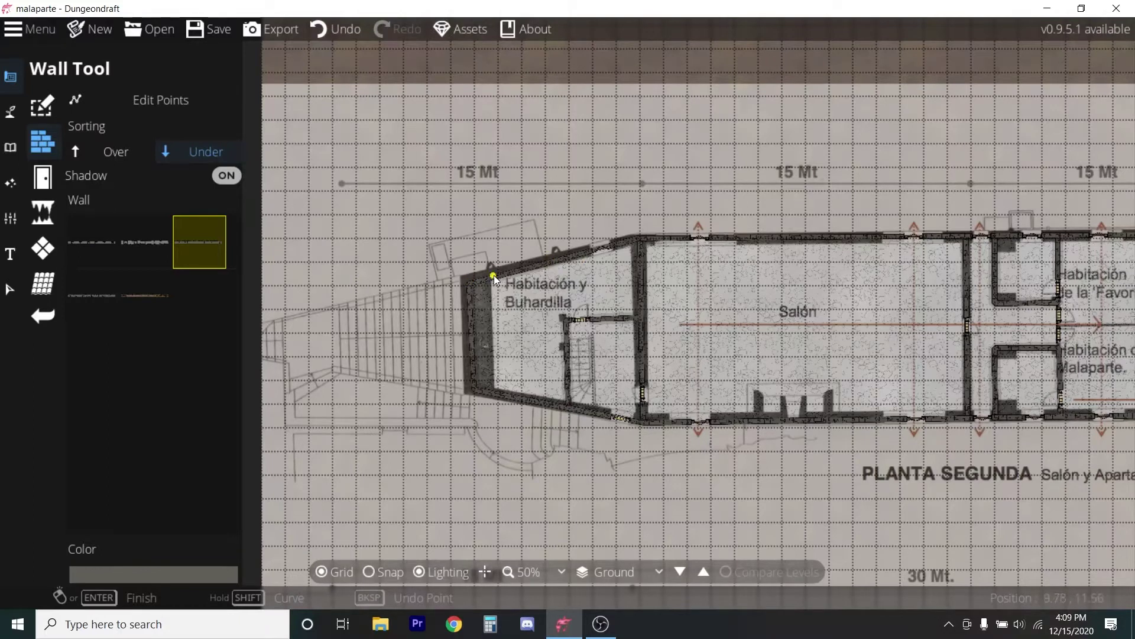
pyautogui.click(468, 281)
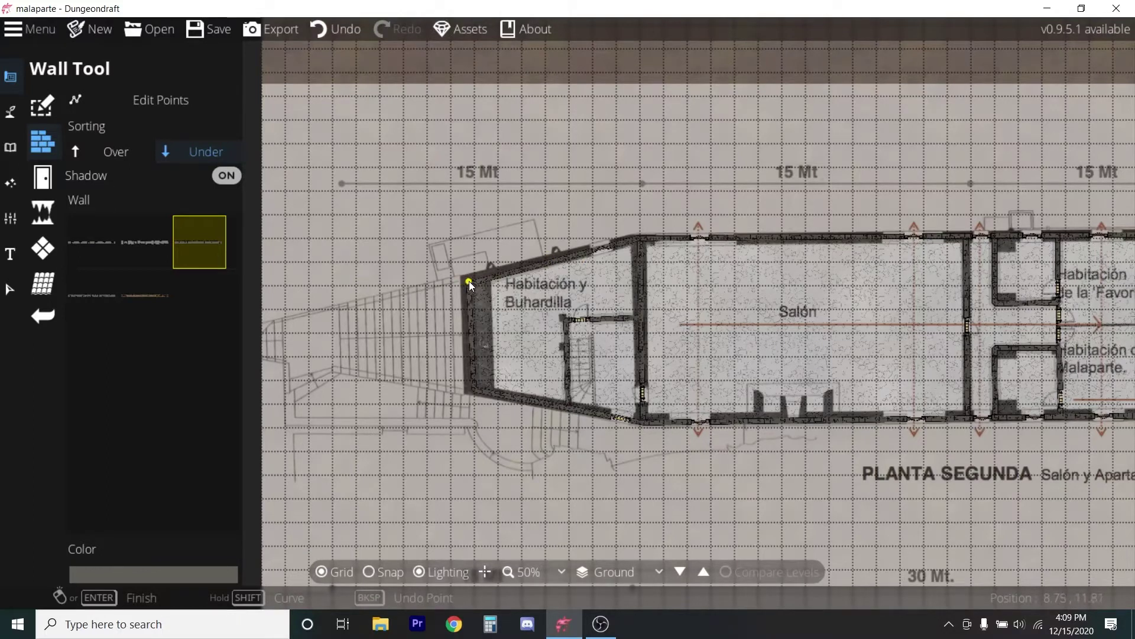
pyautogui.click(284, 320)
pyautogui.click(284, 425)
pyautogui.click(470, 423)
pyautogui.scroll(4, 469, 423)
pyautogui.click(443, 406)
pyautogui.click(485, 462)
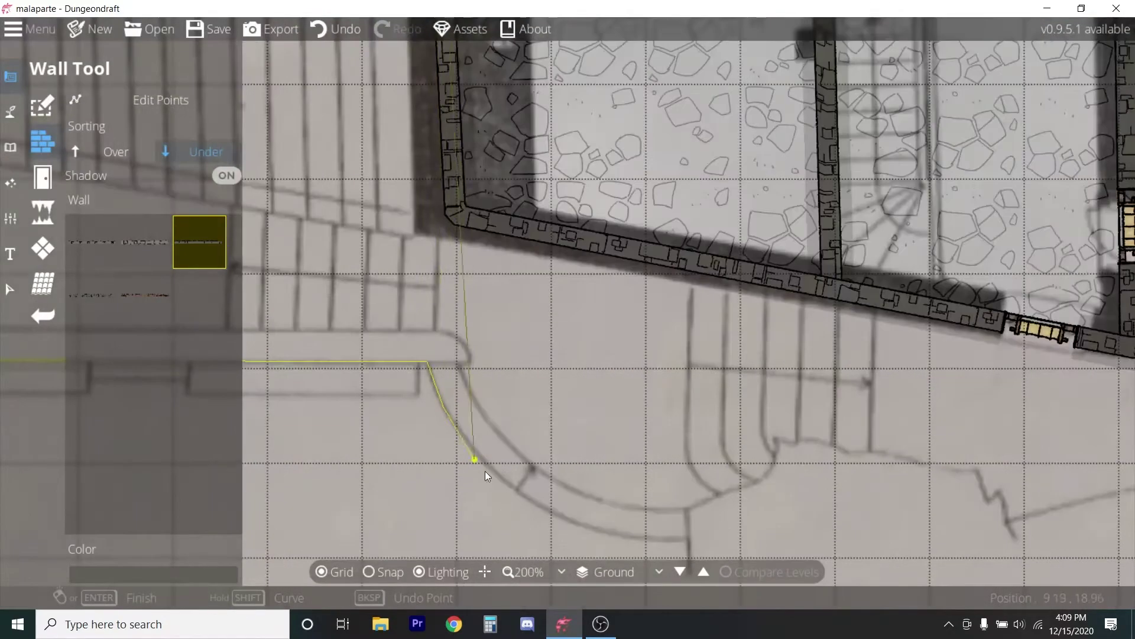
pyautogui.click(541, 507)
pyautogui.click(602, 531)
pyautogui.click(687, 540)
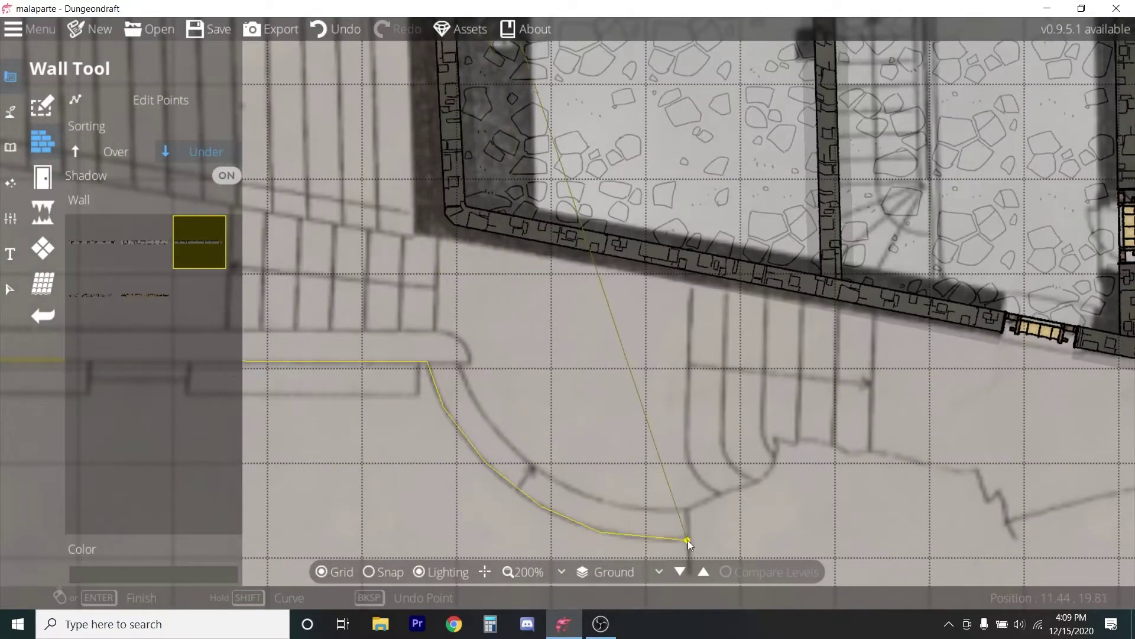
pyautogui.click(873, 453)
pyautogui.click(970, 476)
pyautogui.click(1002, 521)
# Run the wall along the bottom edge and close it onto its existing end point
pyautogui.moveTo(981, 482); pyautogui.dragTo(484, 554)
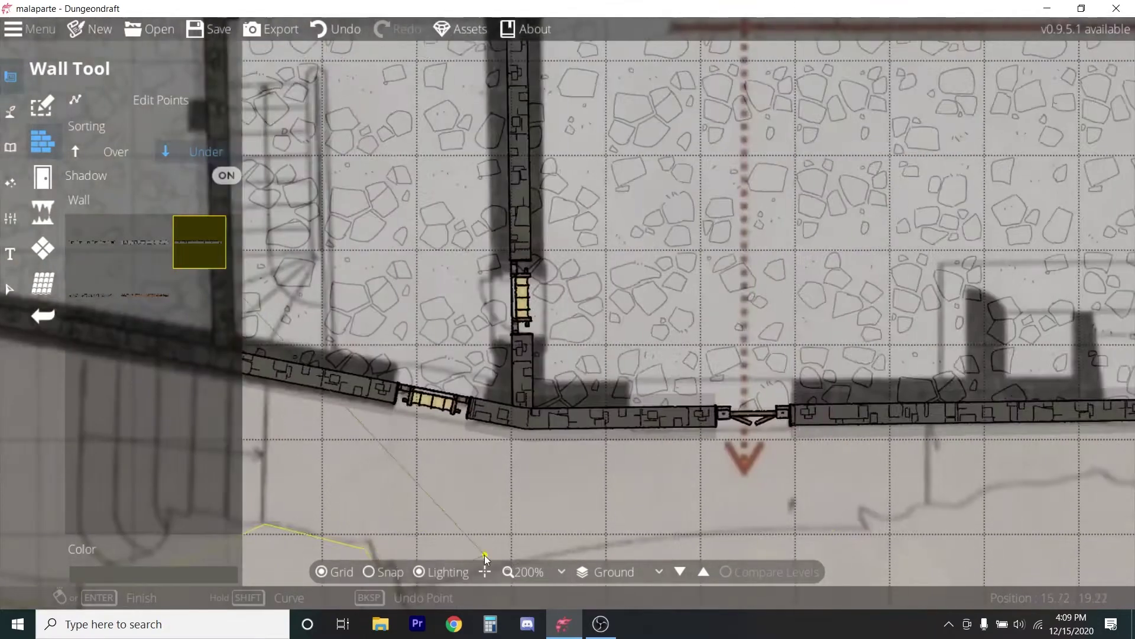
pyautogui.click(734, 534)
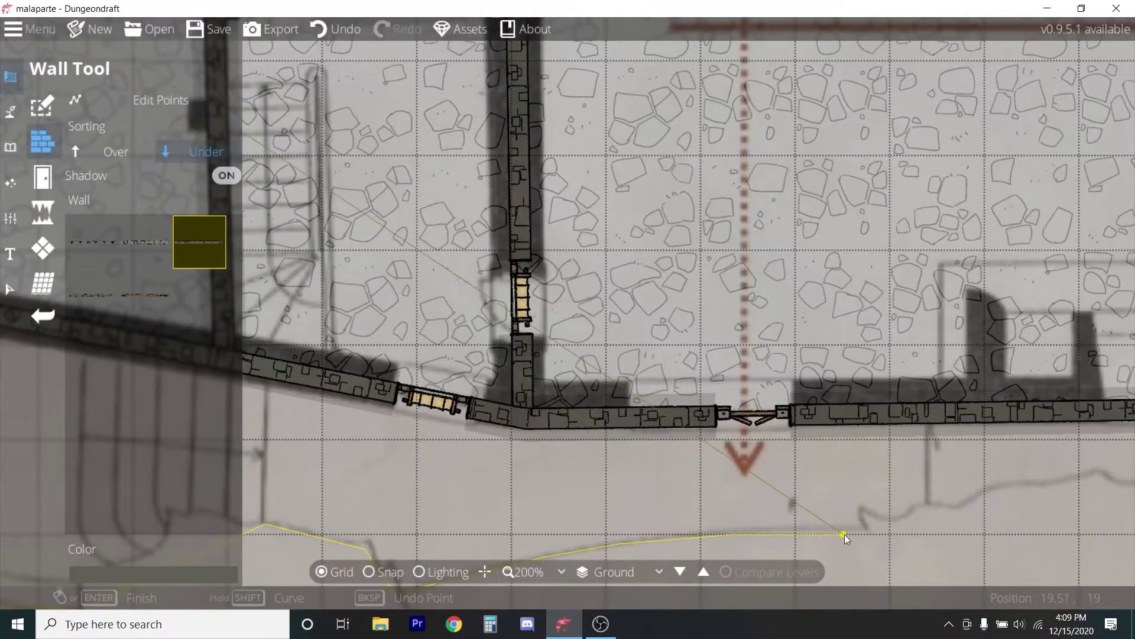
pyautogui.scroll(-2, 875, 524)
pyautogui.click(900, 525)
pyautogui.click(899, 469)
pyautogui.scroll(-2, 307, 338)
pyautogui.scroll(2, 307, 339)
# Draw a diagonal wall from the existing corner across the left stair area
pyautogui.click(540, 363)
pyautogui.click(268, 316)
pyautogui.scroll(-5, 250, 332)
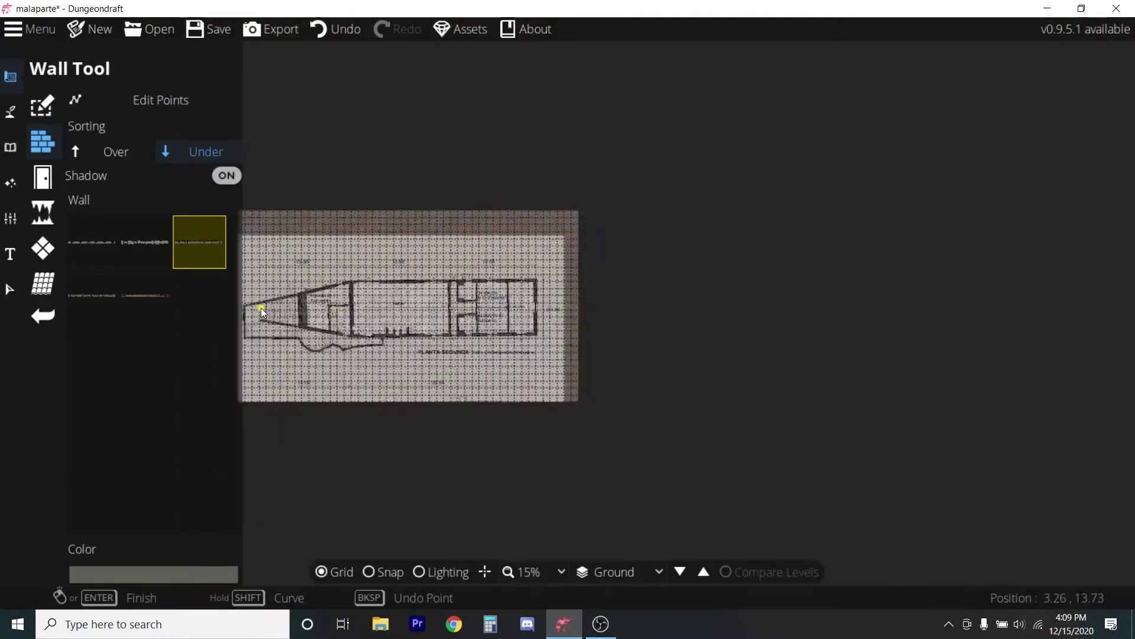
pyautogui.scroll(4, 261, 307)
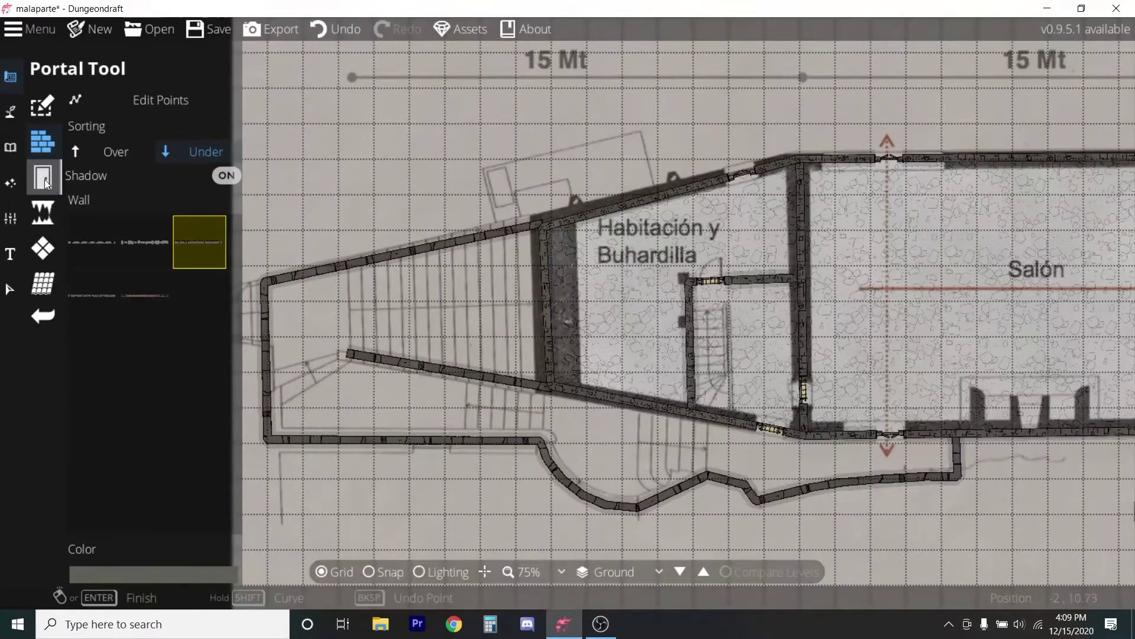
# Fill the upper stair section with a Stone Cobble polygon floor
pyautogui.click(42, 248)
pyautogui.click(80, 373)
pyautogui.click(137, 125)
pyautogui.click(265, 282)
pyautogui.click(347, 266)
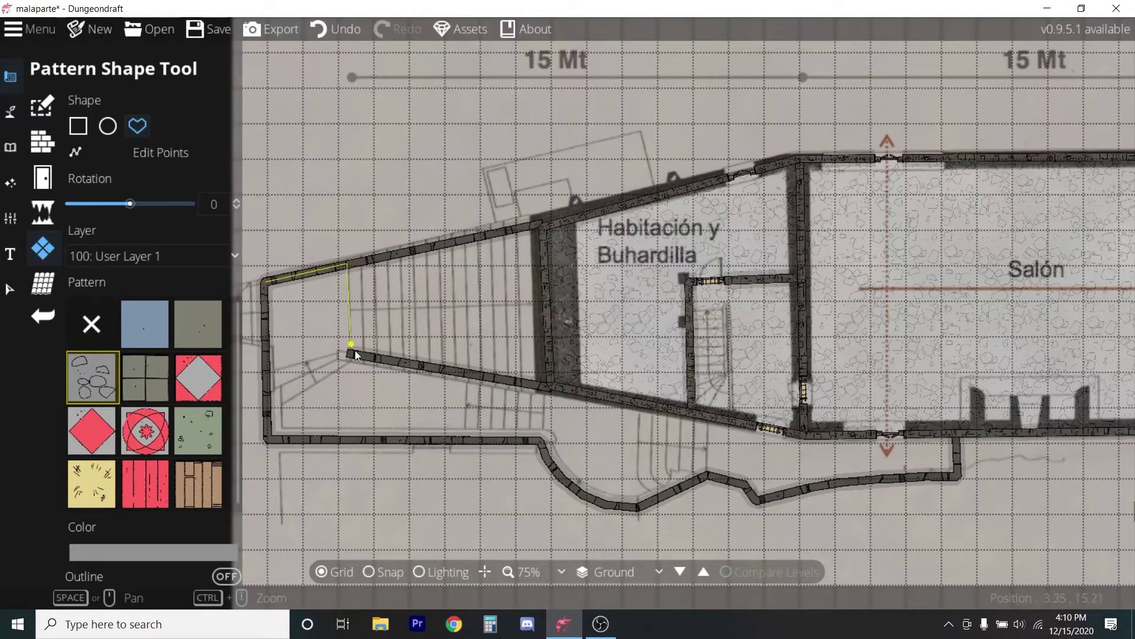
pyautogui.click(267, 374)
pyautogui.click(264, 284)
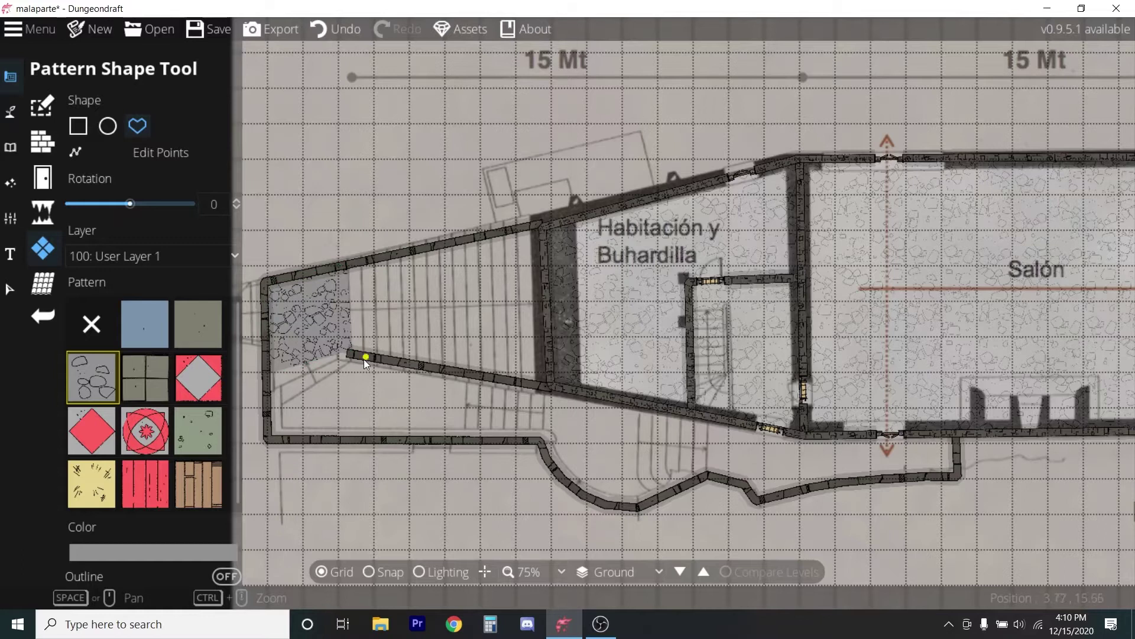
# Cobble the lower stair section and trace the floor along the curved lower path
pyautogui.click(271, 408)
pyautogui.click(269, 437)
pyautogui.click(466, 438)
pyautogui.click(353, 359)
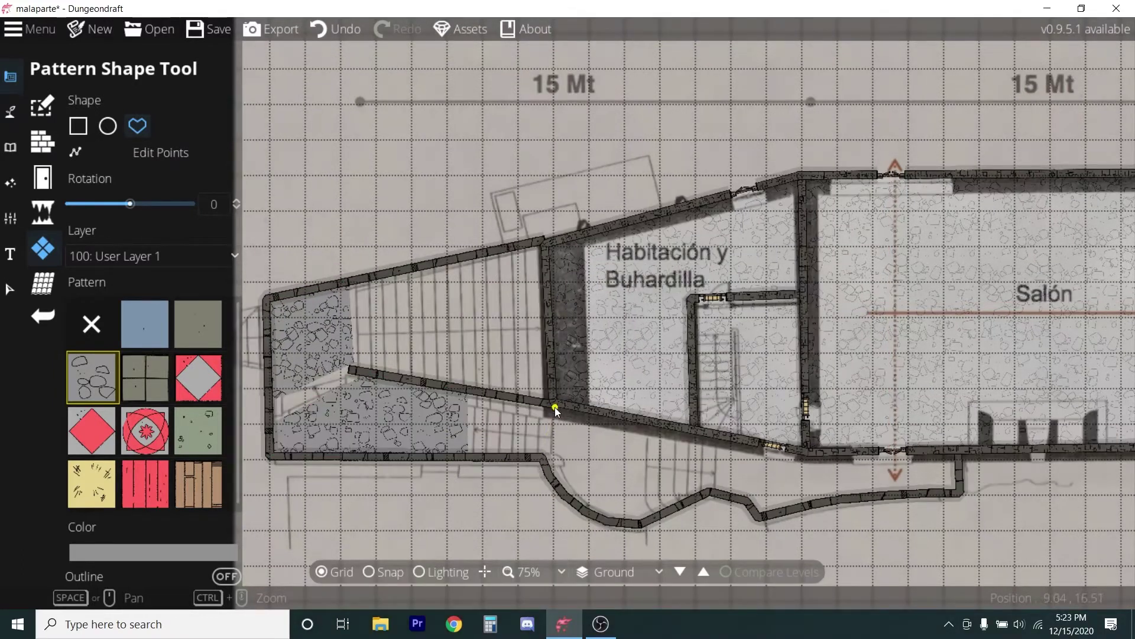
pyautogui.click(555, 408)
pyautogui.moveTo(554, 475)
pyautogui.mouseDown()
pyautogui.moveTo(594, 517)
pyautogui.moveTo(641, 528)
pyautogui.moveTo(663, 514)
pyautogui.moveTo(650, 517)
pyautogui.moveTo(652, 419)
pyautogui.moveTo(555, 407)
pyautogui.mouseUp()
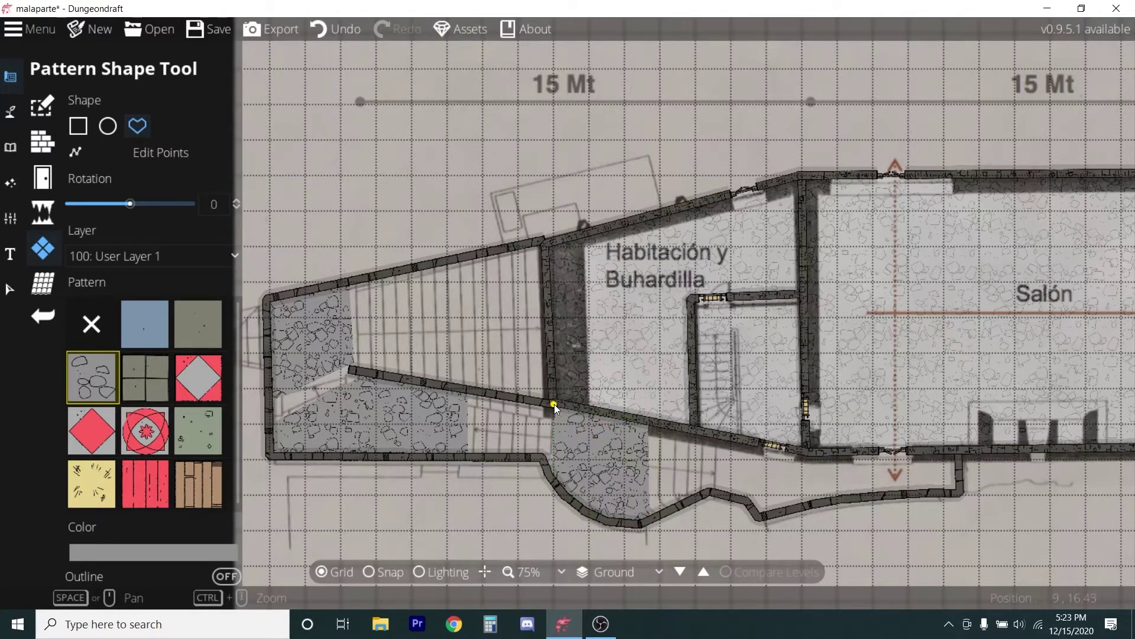
pyautogui.moveTo(717, 492)
pyautogui.mouseDown()
pyautogui.moveTo(760, 518)
pyautogui.moveTo(970, 487)
pyautogui.moveTo(959, 494)
pyautogui.moveTo(958, 450)
pyautogui.moveTo(822, 457)
pyautogui.moveTo(715, 439)
pyautogui.mouseUp()
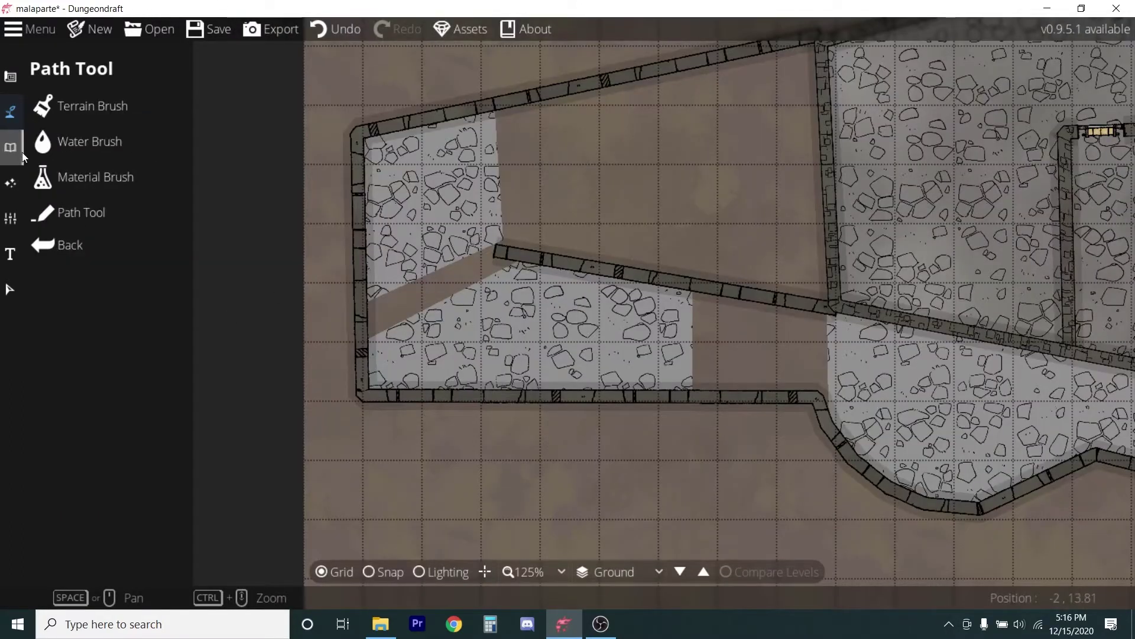
# Lay a wooden plank path on the left stairs, then copy, paste and shift a duplicate diagonally
pyautogui.click(56, 213)
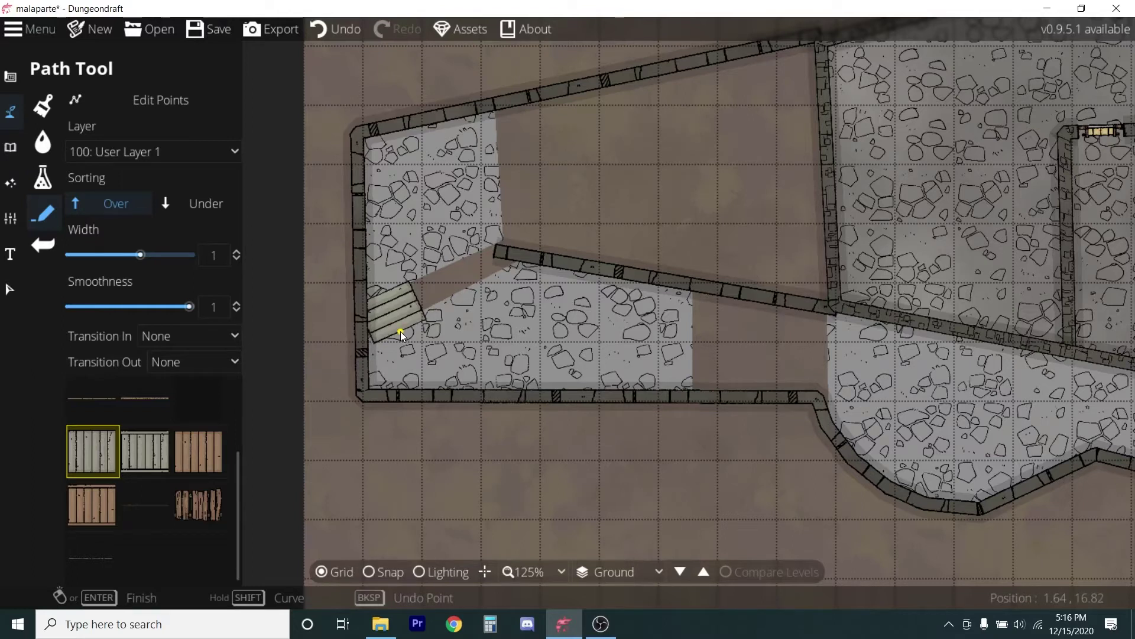
pyautogui.click(8, 288)
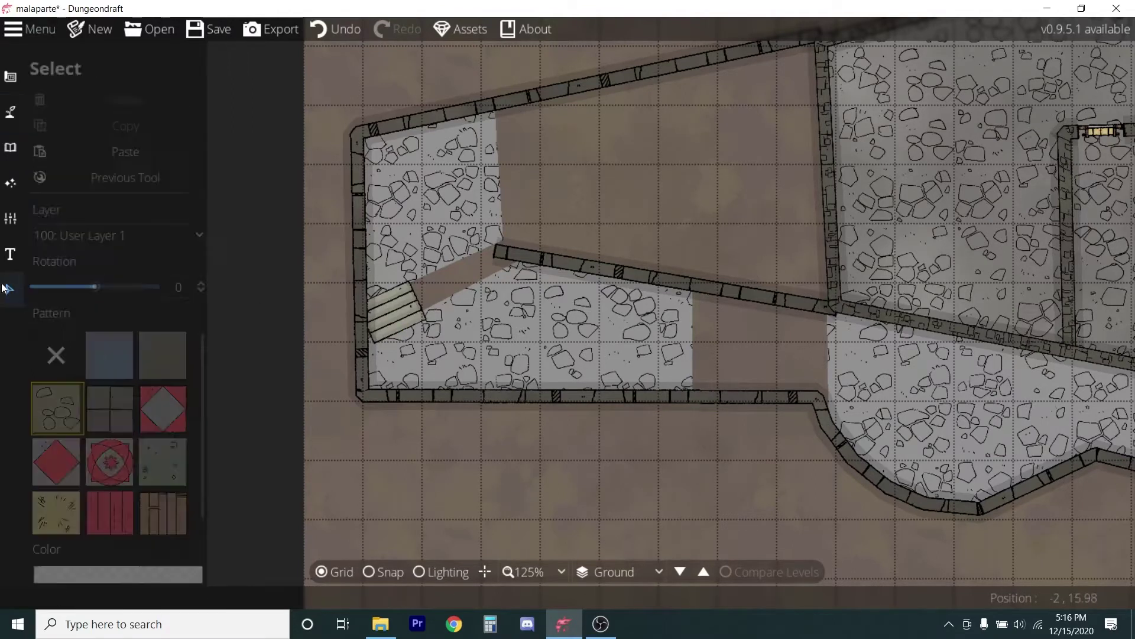
pyautogui.click(392, 308)
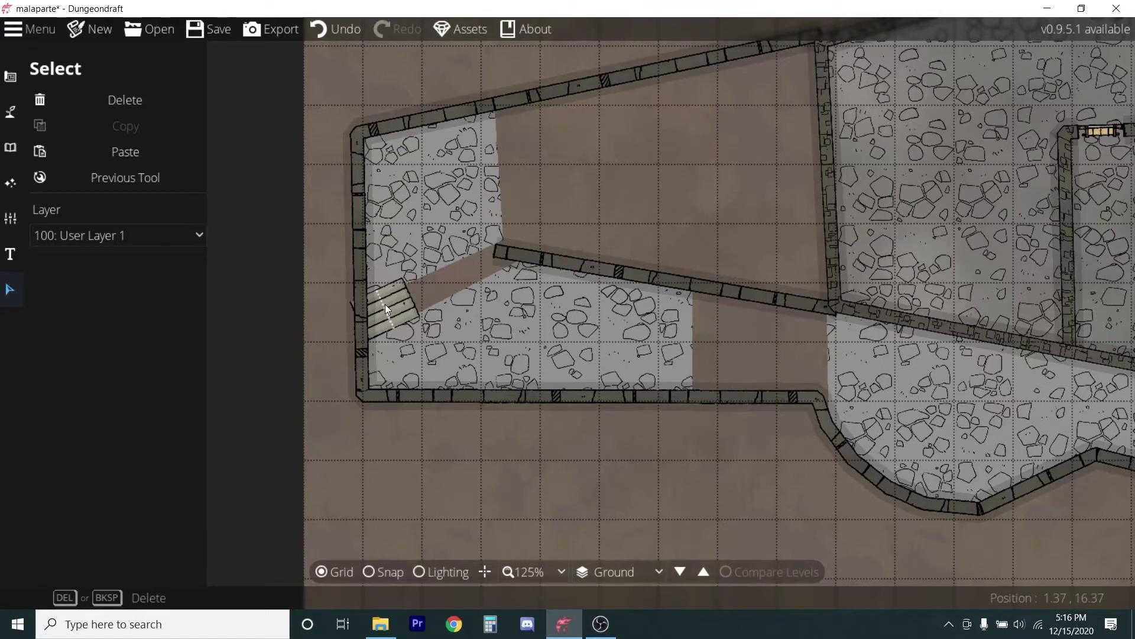
pyautogui.scroll(3, 386, 304)
pyautogui.click(149, 125)
pyautogui.click(139, 151)
pyautogui.moveTo(571, 311); pyautogui.dragTo(443, 227)
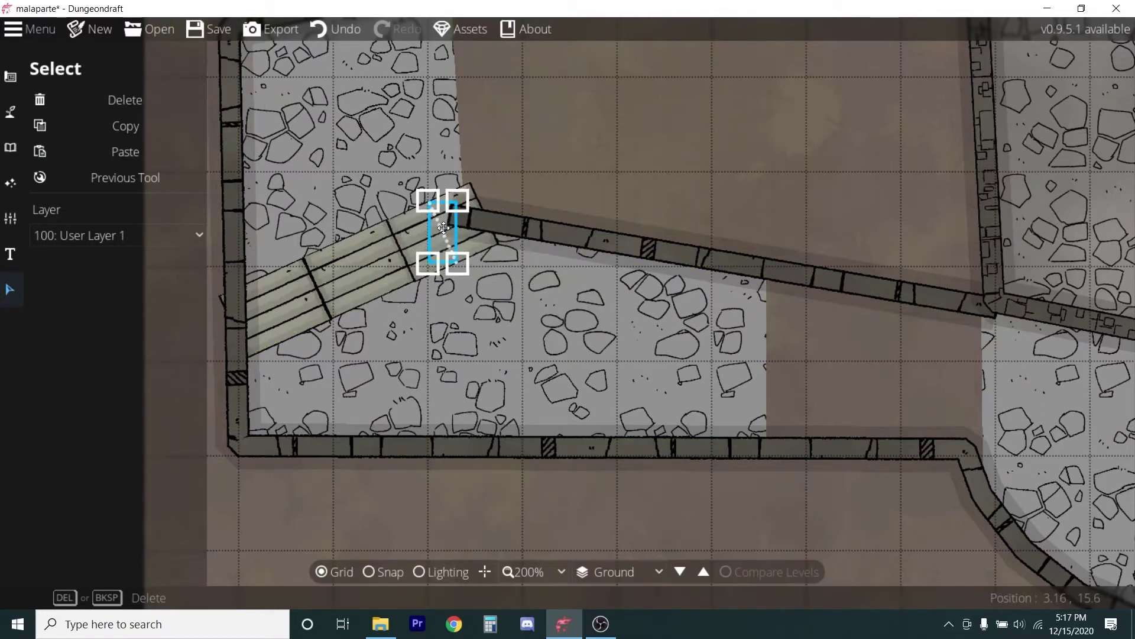
pyautogui.click(433, 497)
# Choose the wooden plank path brush and set its width to 2
pyautogui.click(10, 112)
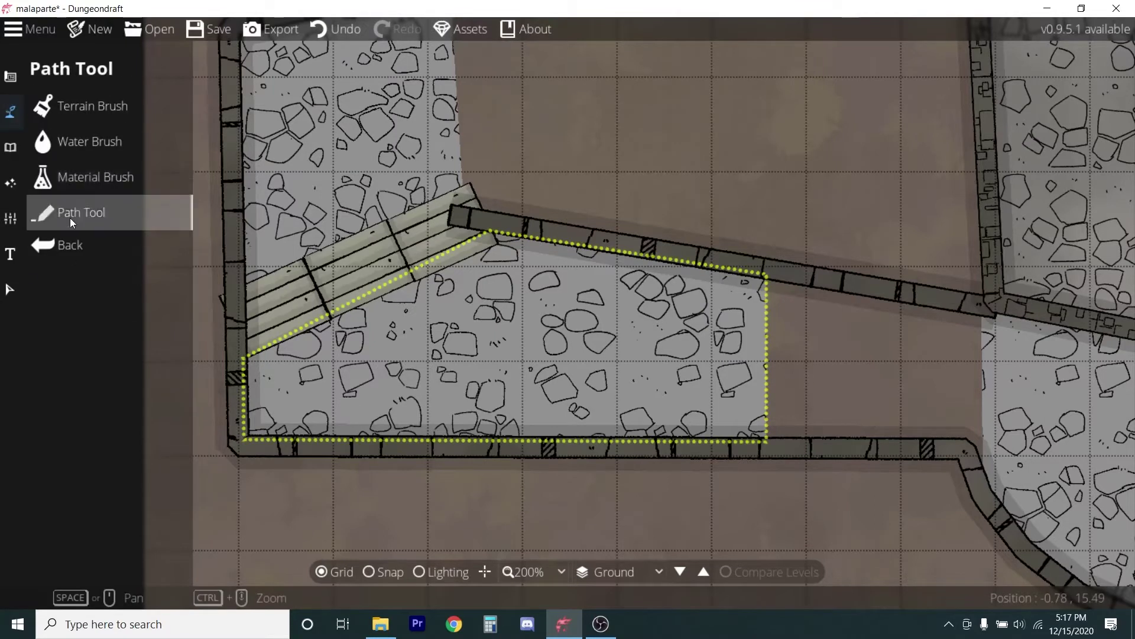
pyautogui.click(89, 211)
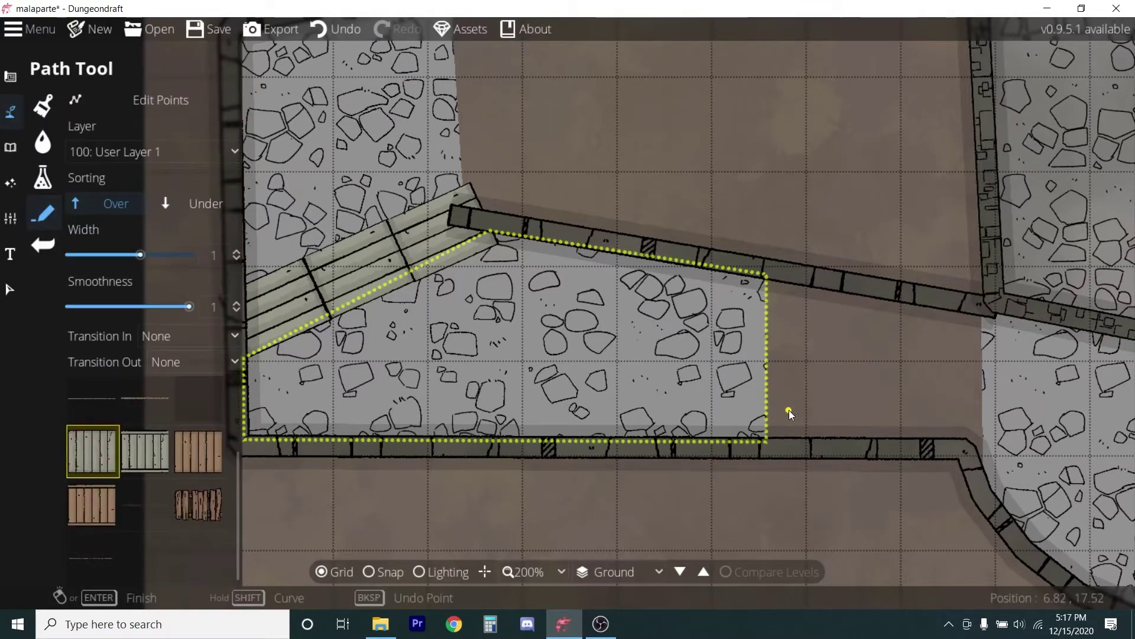
pyautogui.click(201, 258)
pyautogui.write('2')
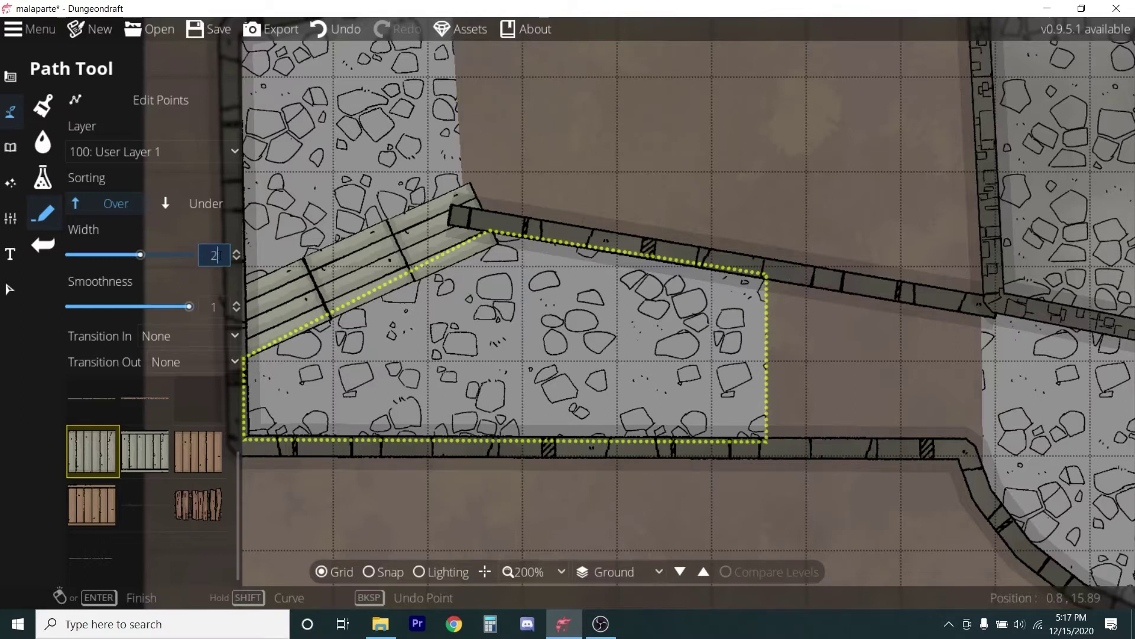
pyautogui.press('Return')
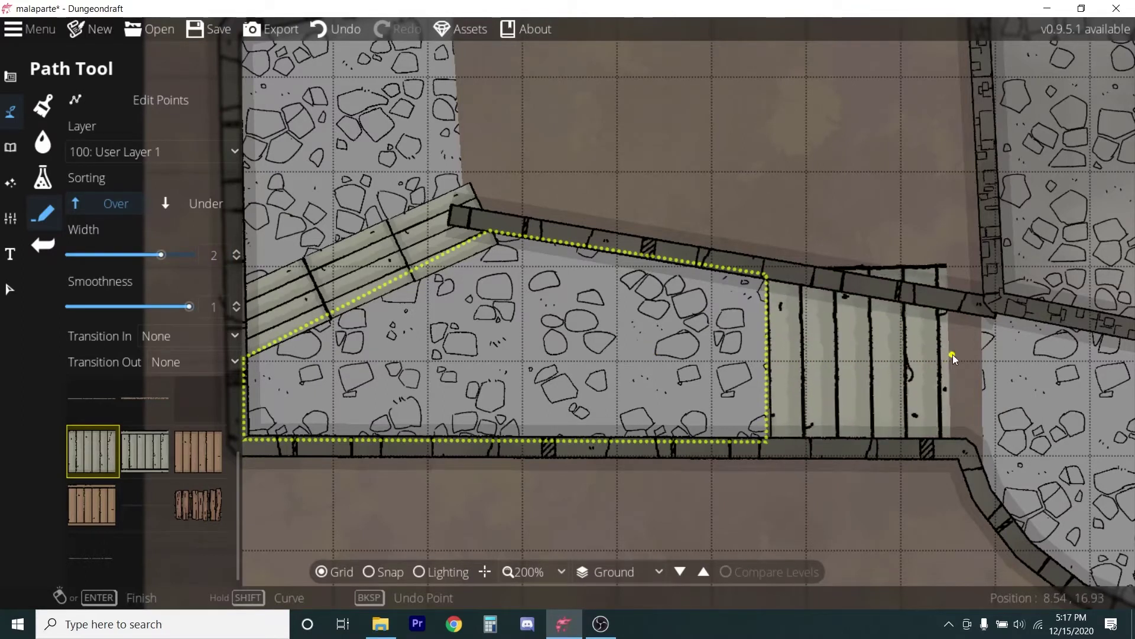
# Finish the plank stair across the gap at the right wall of the curved room
pyautogui.rightClick(984, 360)
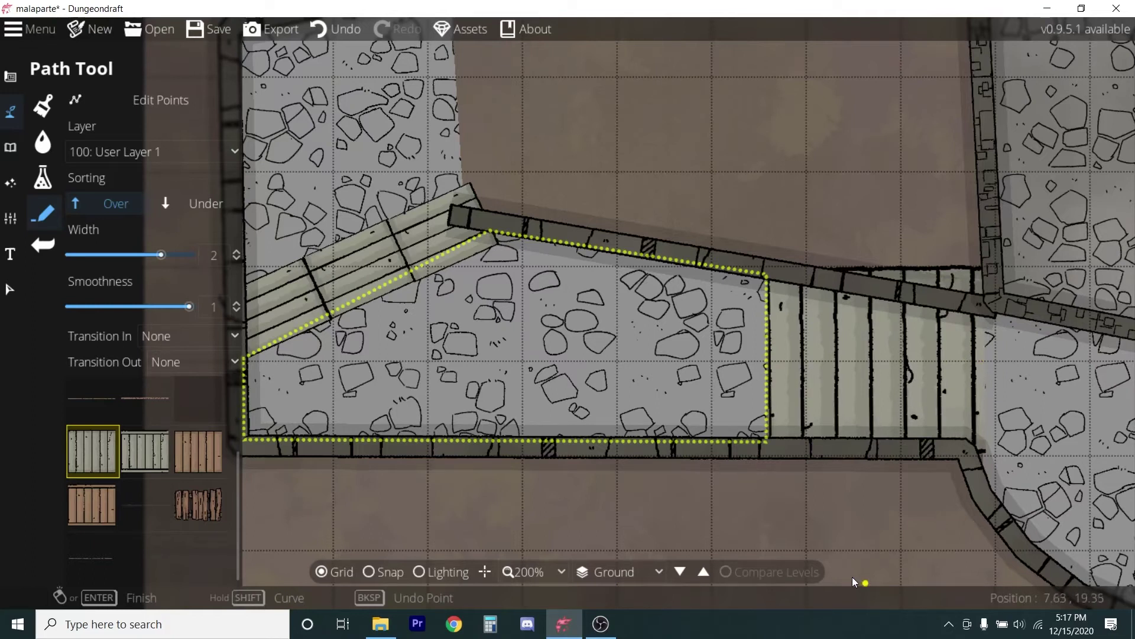
pyautogui.scroll(-5, 665, 478)
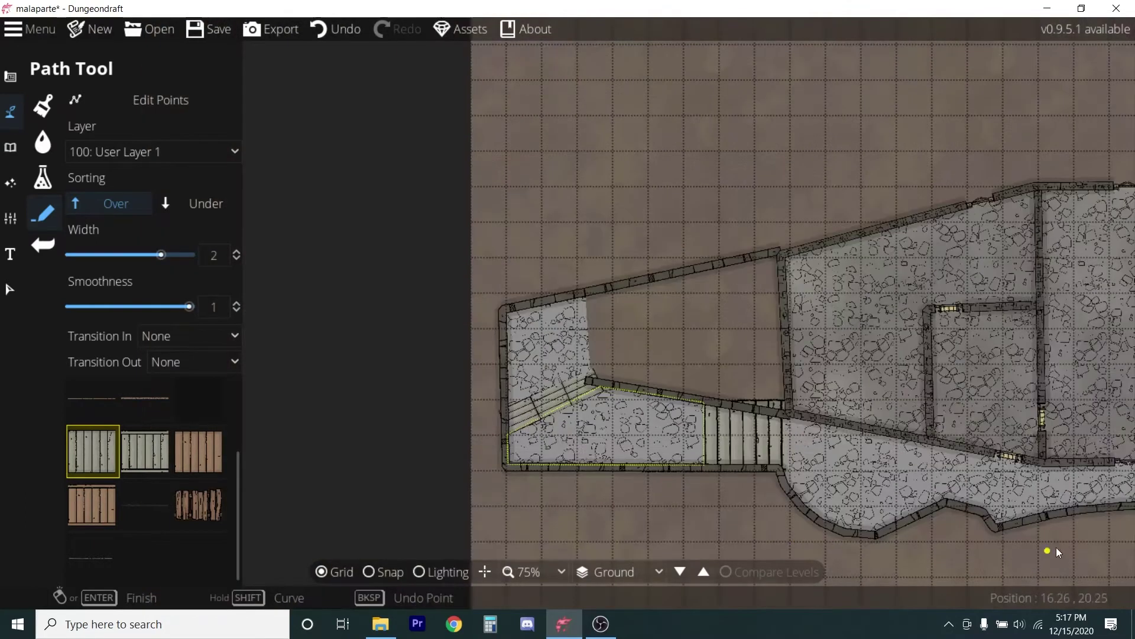
pyautogui.scroll(-2, 1062, 558)
pyautogui.scroll(4, 838, 551)
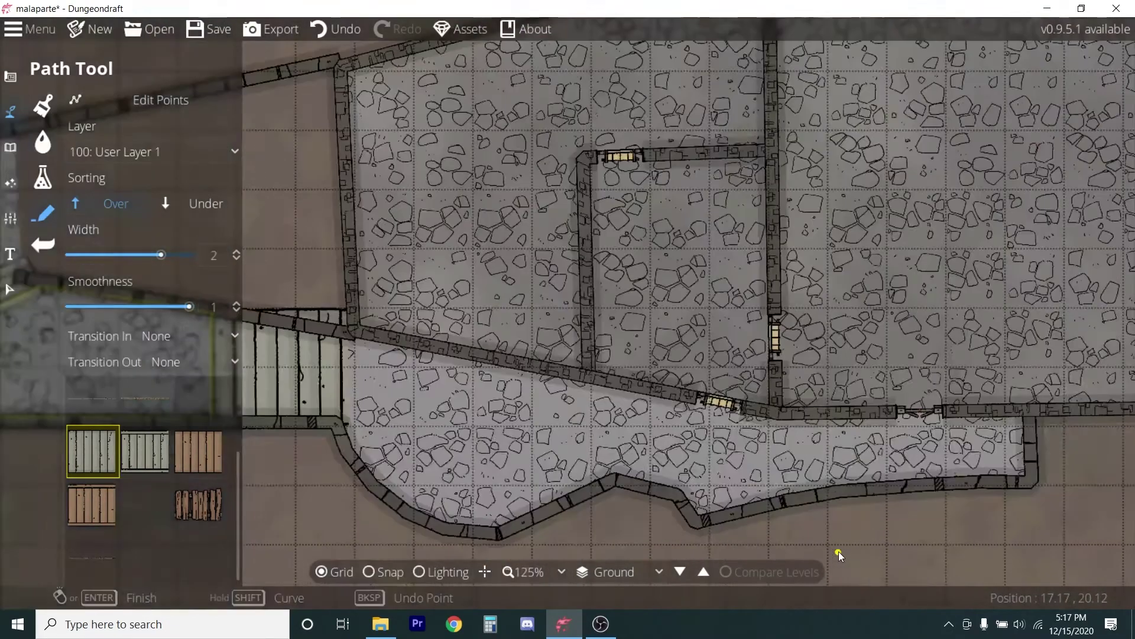
pyautogui.scroll(-1, 838, 551)
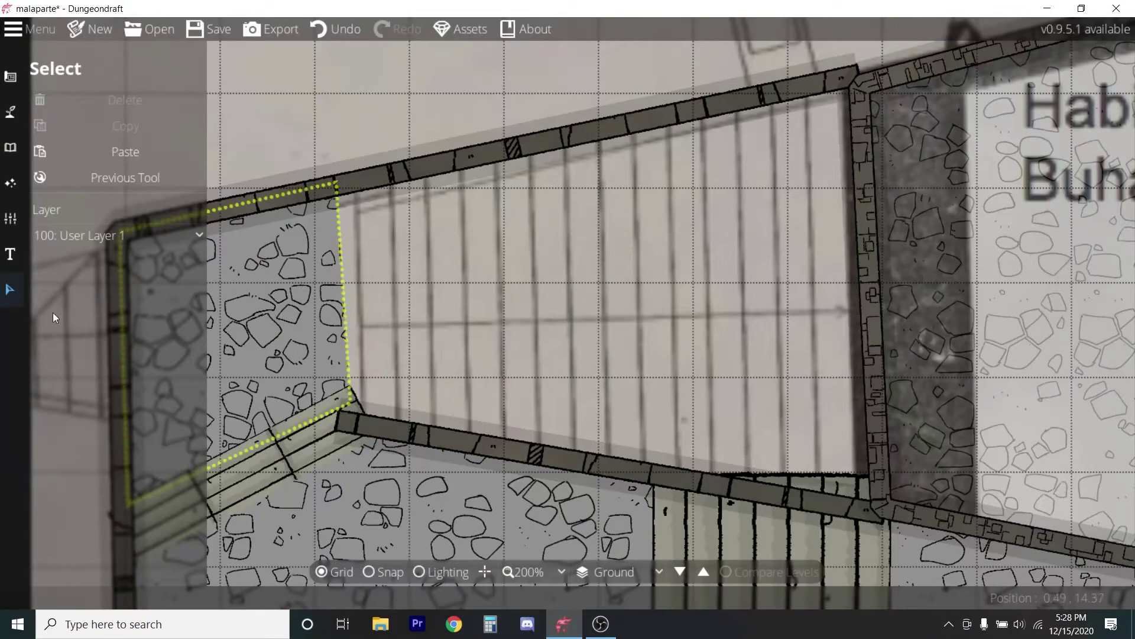
# Switch to the wooden plank path brush with width 2.25
pyautogui.click(10, 219)
pyautogui.click(15, 121)
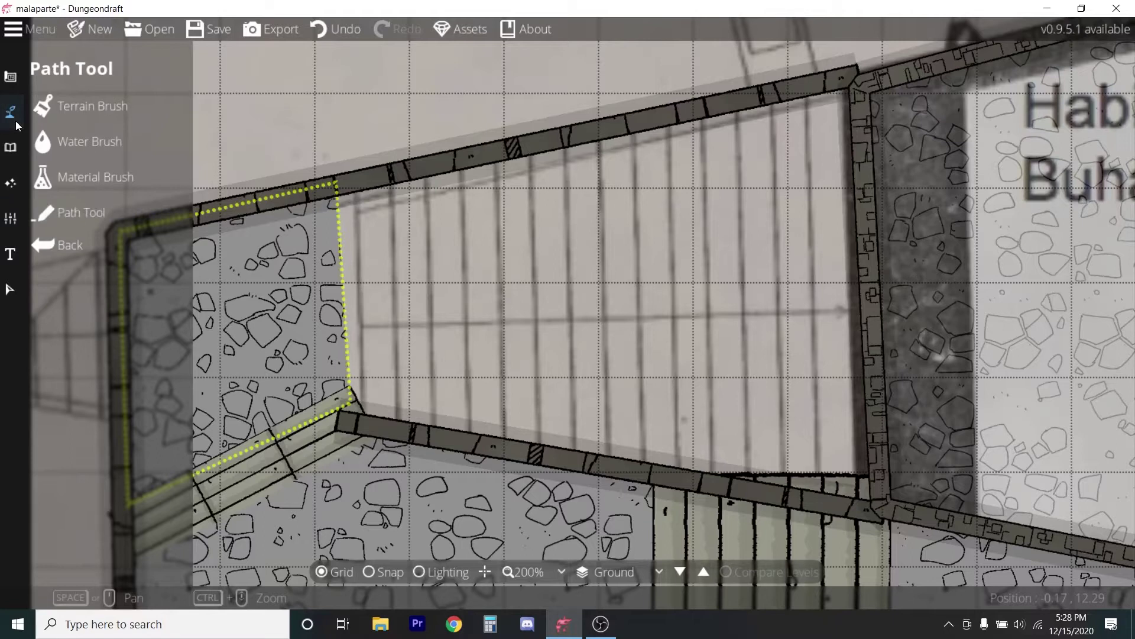
pyautogui.click(47, 210)
pyautogui.click(208, 257)
pyautogui.write('2.25')
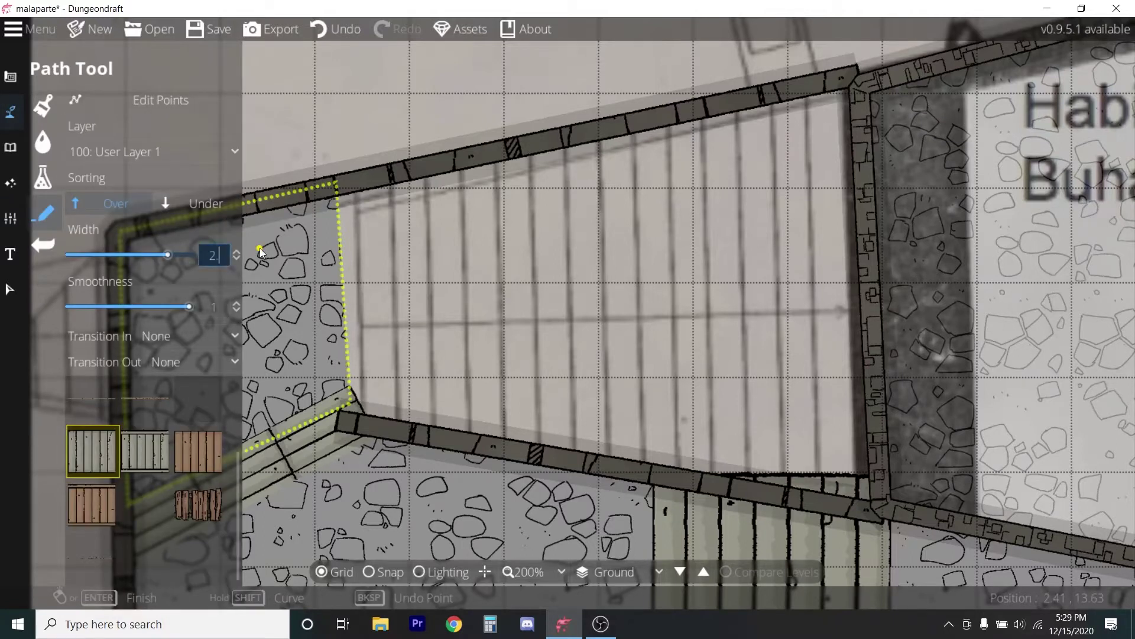
# Draw a horizontal plank path and drag it down into the stairwell
pyautogui.click(852, 199)
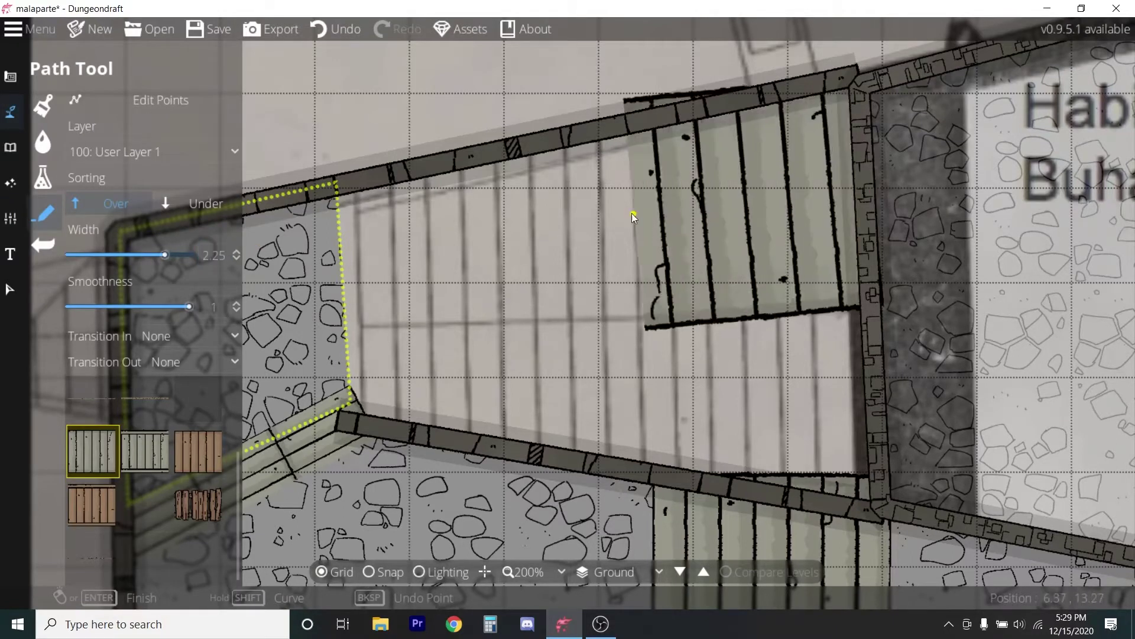
pyautogui.click(333, 204)
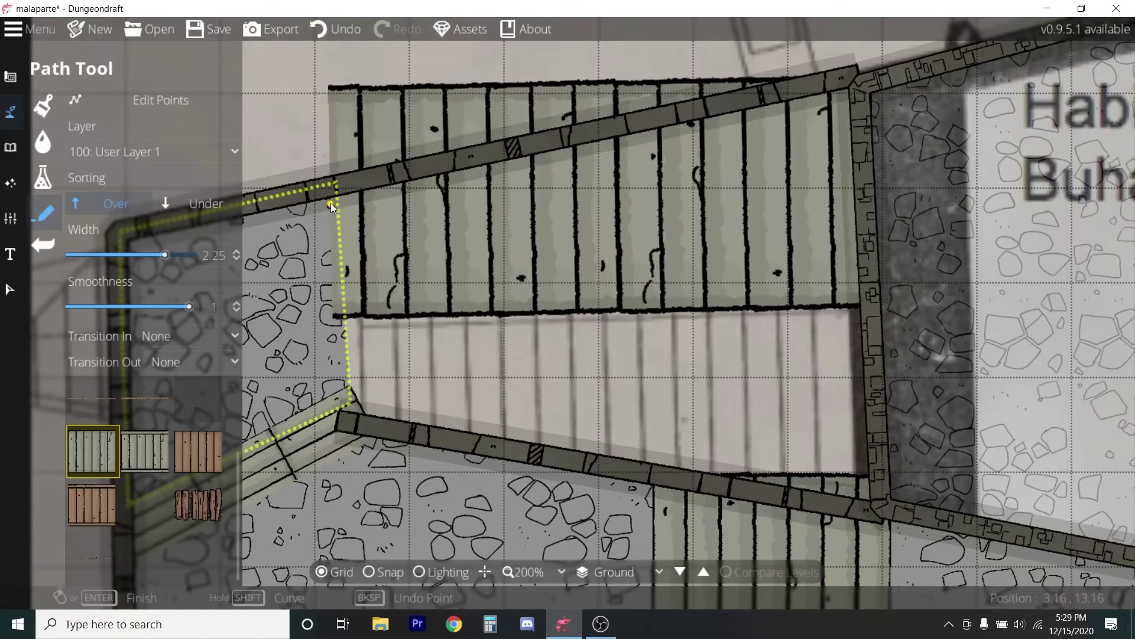
pyautogui.rightClick(331, 203)
pyautogui.moveTo(615, 195); pyautogui.dragTo(627, 361)
pyautogui.scroll(-2, 627, 360)
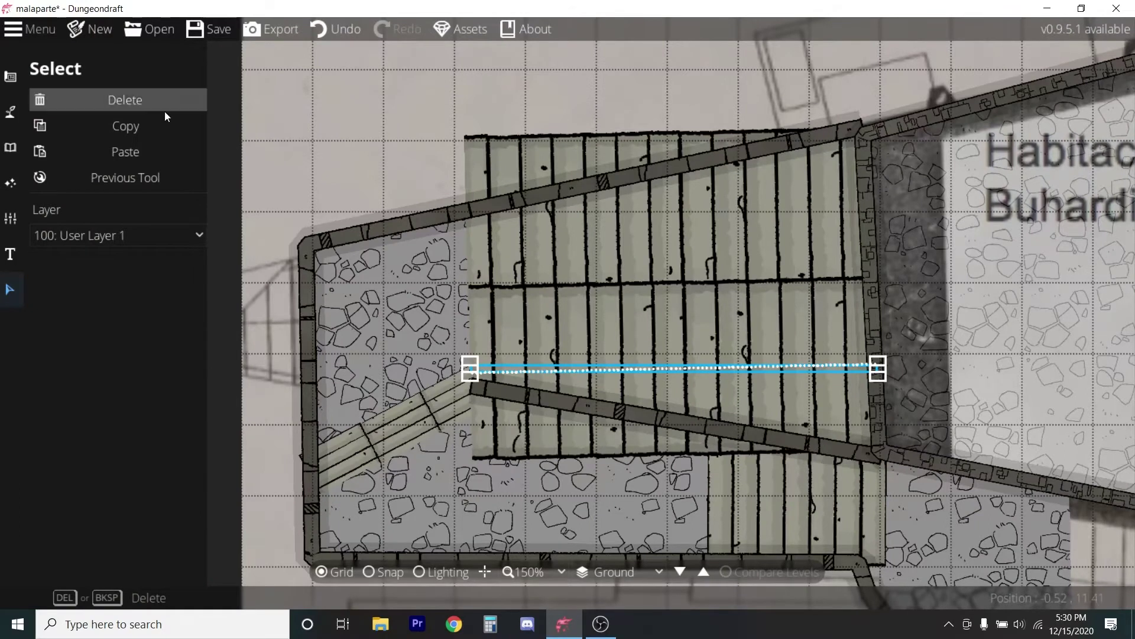
# Clear the plank path selection, then select the lower plank path
pyautogui.click(125, 99)
pyautogui.click(10, 255)
pyautogui.click(10, 290)
pyautogui.scroll(-2, 339, 301)
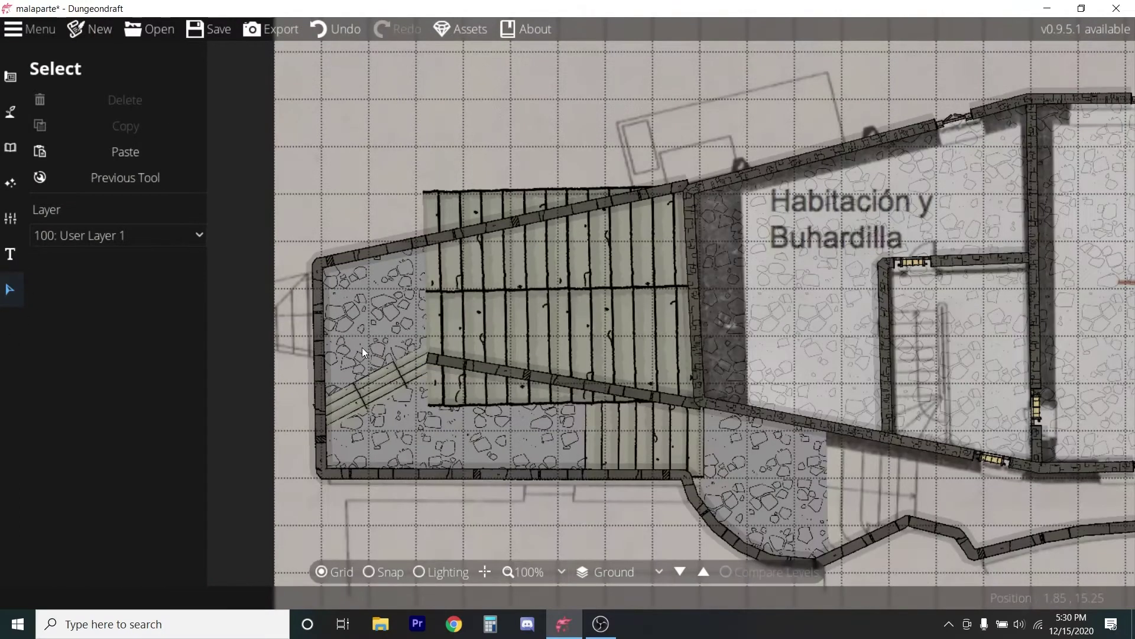
pyautogui.scroll(4, 928, 527)
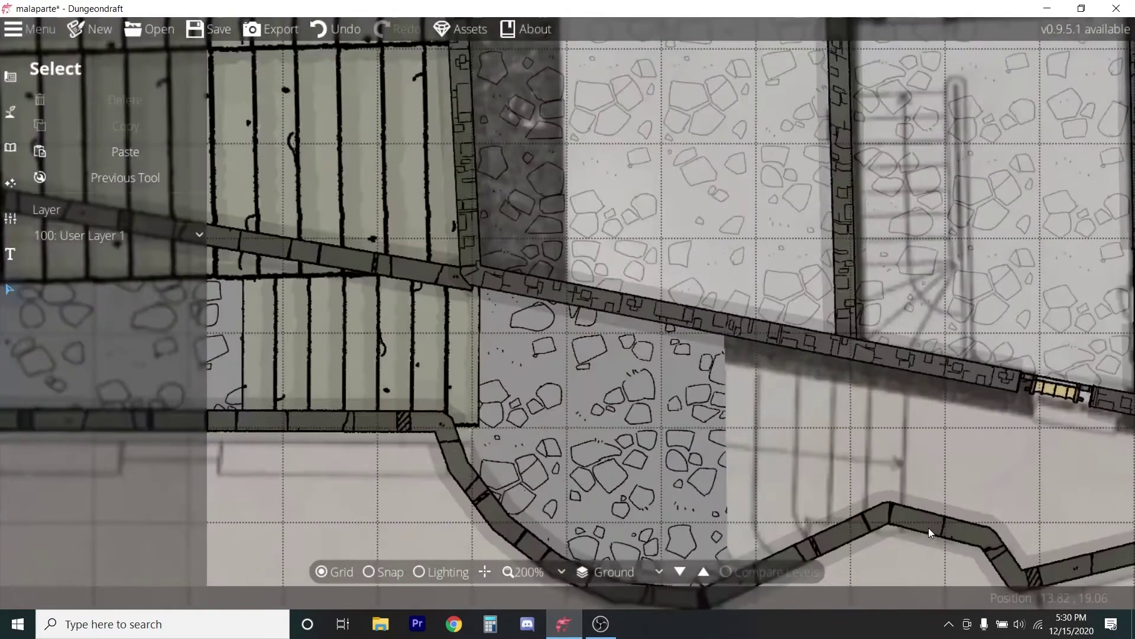
pyautogui.click(364, 337)
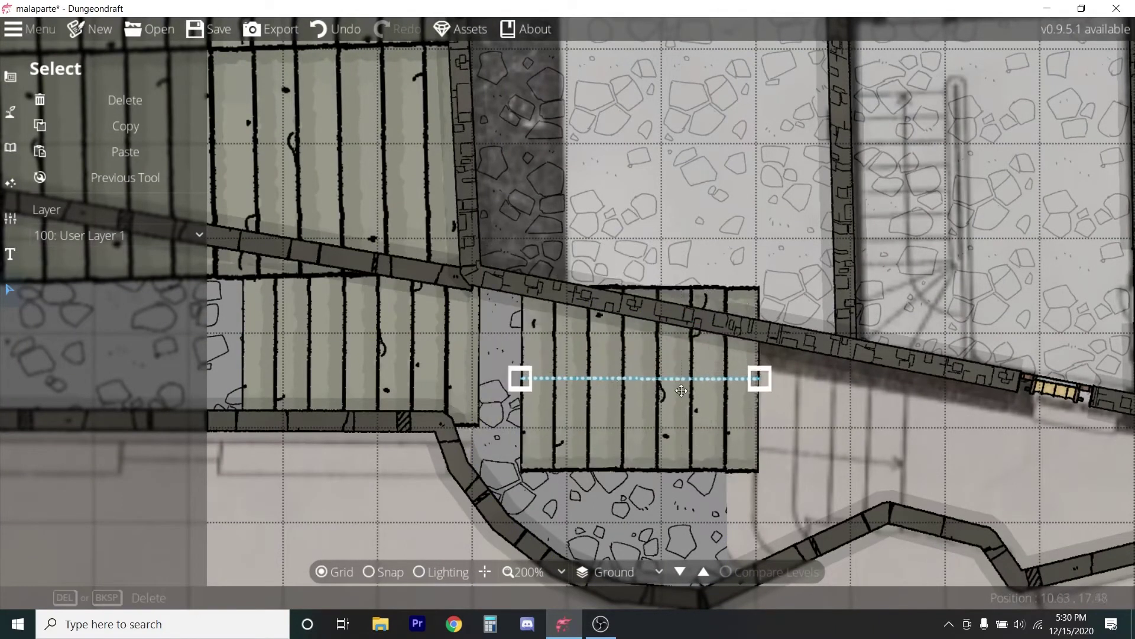